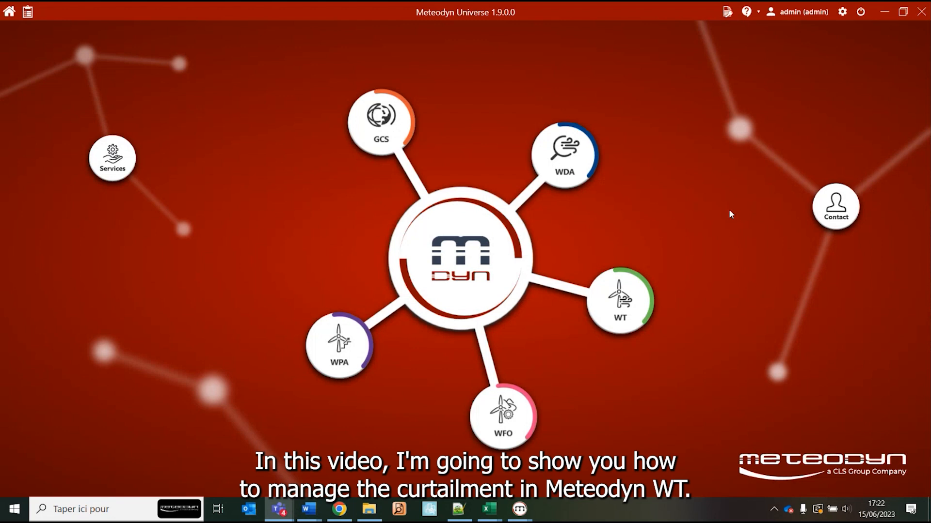
- Start a new synthesis for the Tutorial site in the WT module
left_click(625, 299)
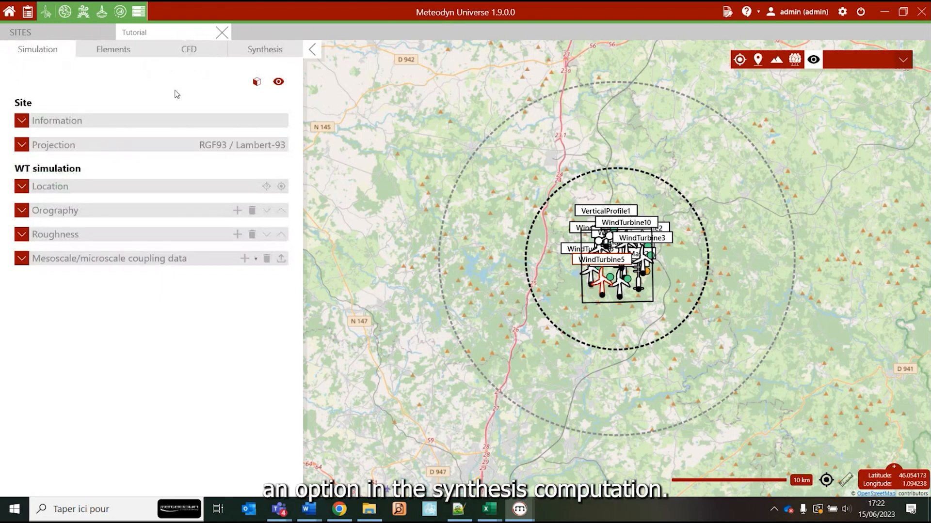
left_click(253, 49)
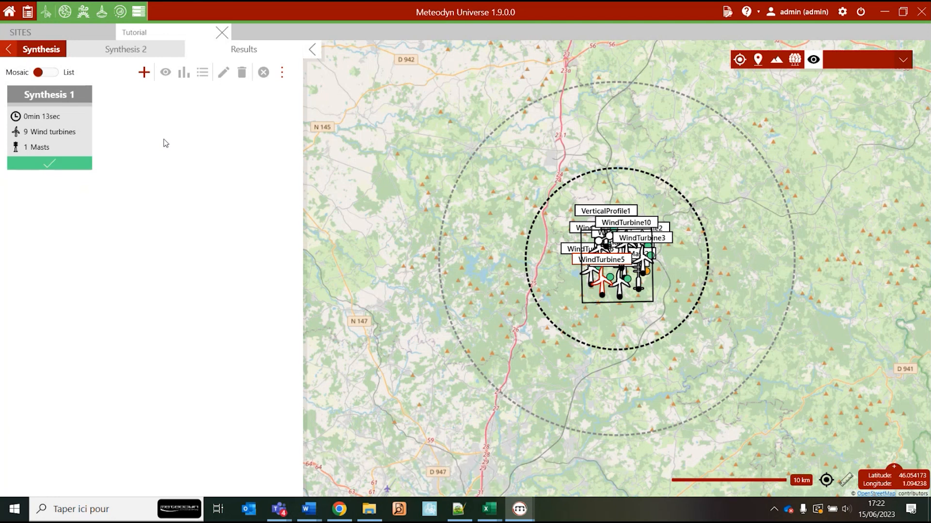
left_click(144, 72)
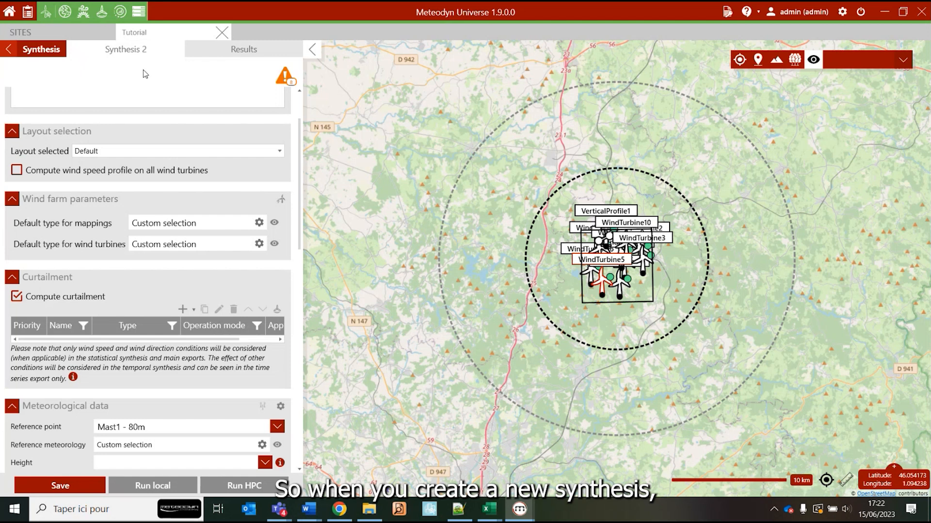
- Enable curtailment computation for Synthesis 2
scroll(173, 265, "up", 2)
left_click(50, 363)
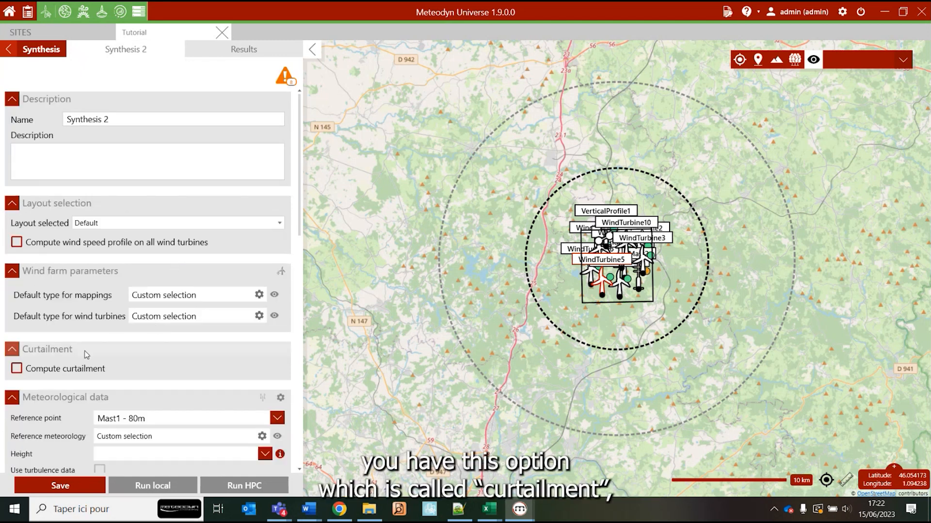
left_click(16, 368)
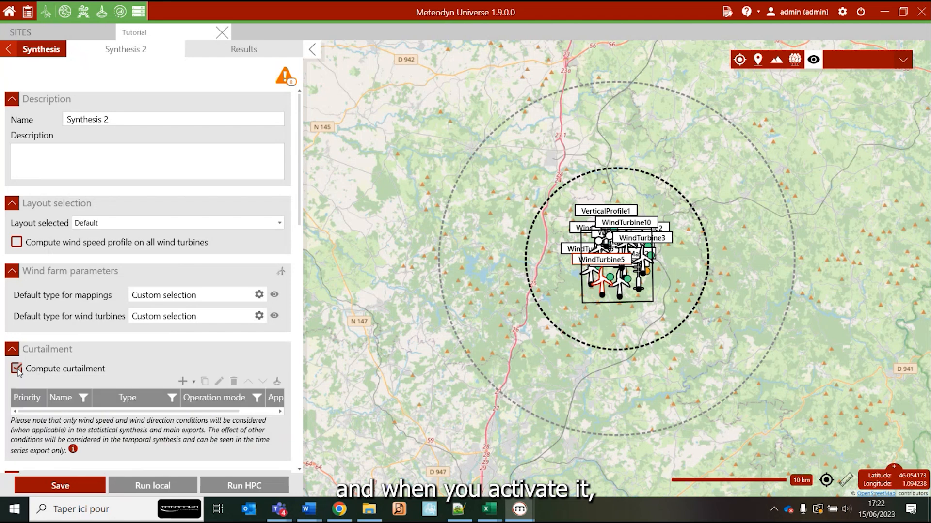
scroll(170, 345, "down", 3)
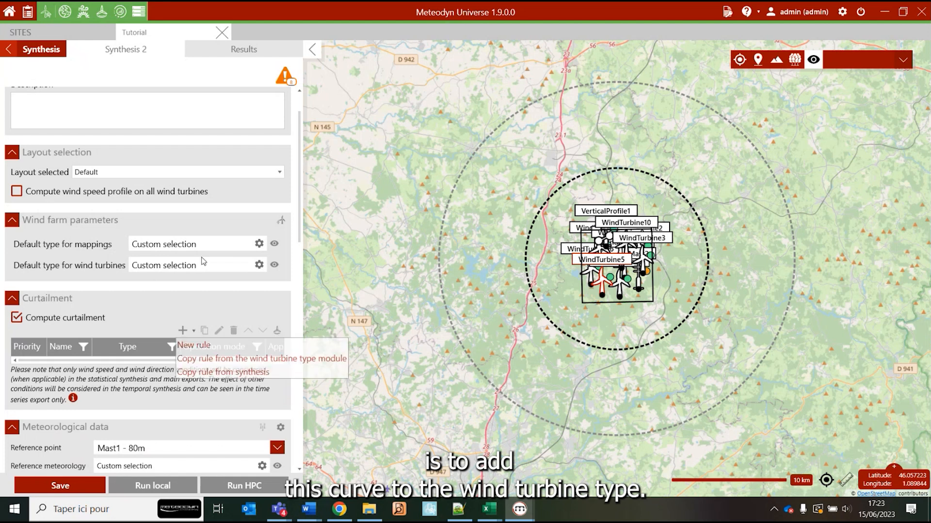
- Open the Version (1) performance curves of the Demo_curtailment wind turbine type
left_click(101, 14)
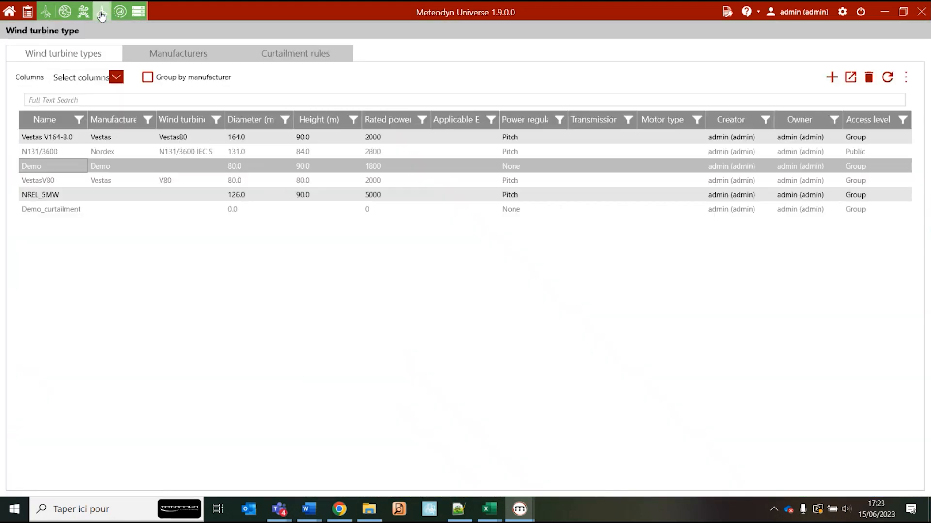
left_click(71, 212)
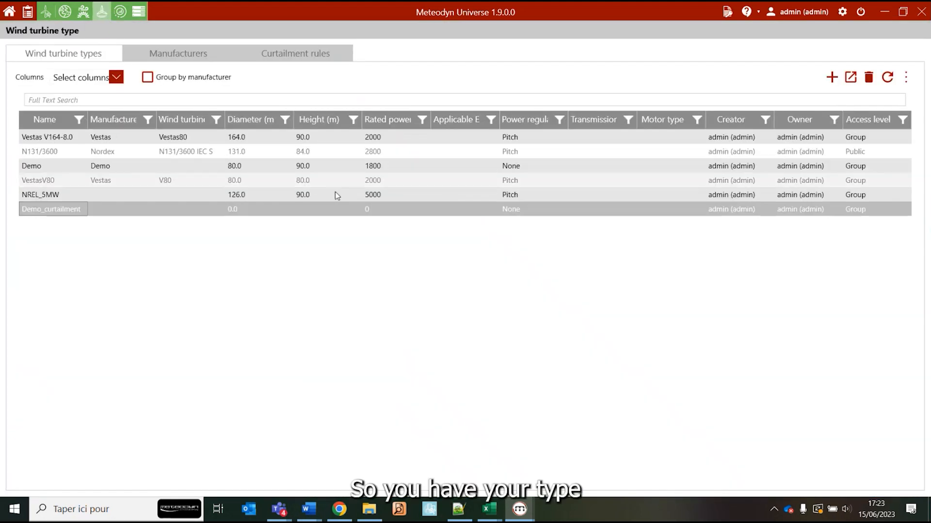
left_click(856, 83)
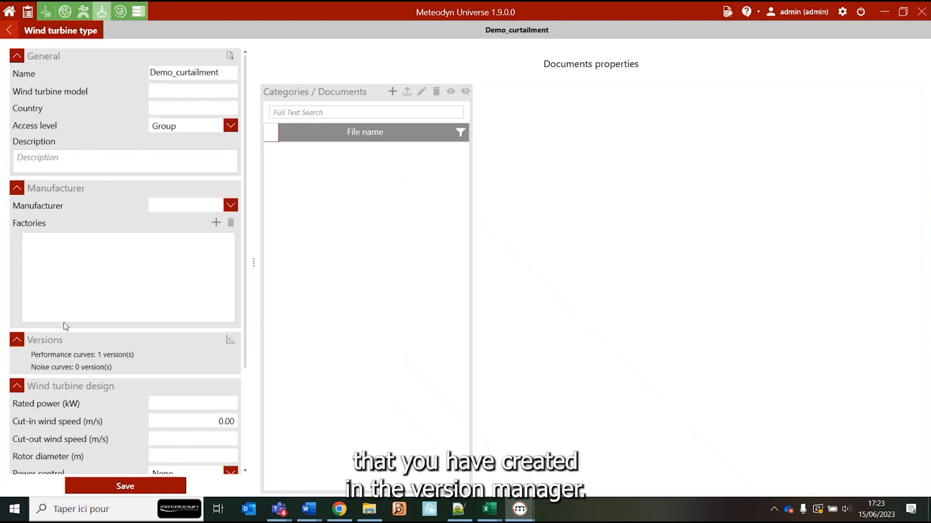
left_click(230, 340)
left_click(127, 100)
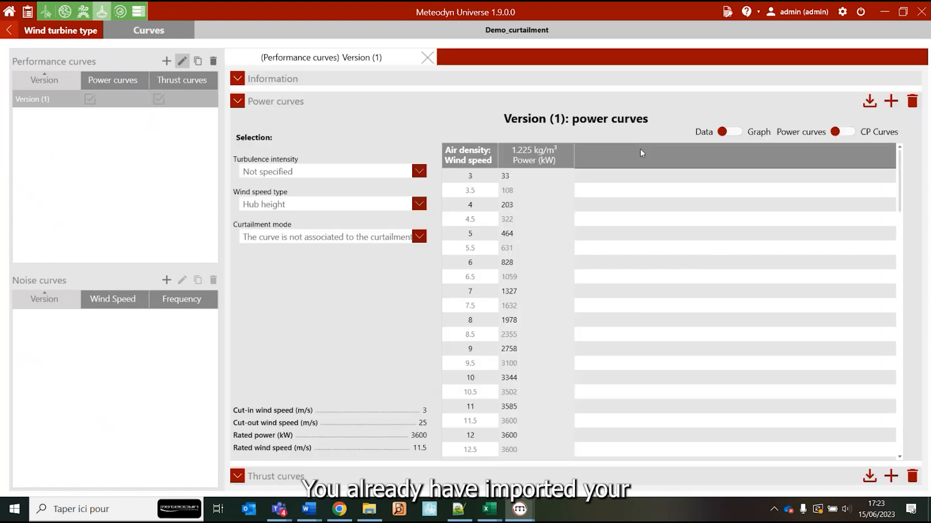
- Examine the existing power and thrust curves of Version (1) as graphs
left_click(731, 133)
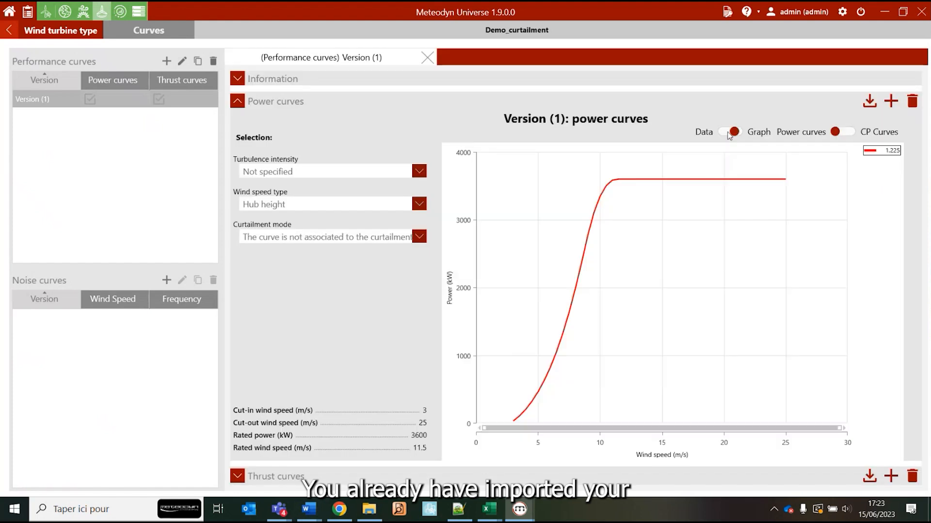
left_click(280, 480)
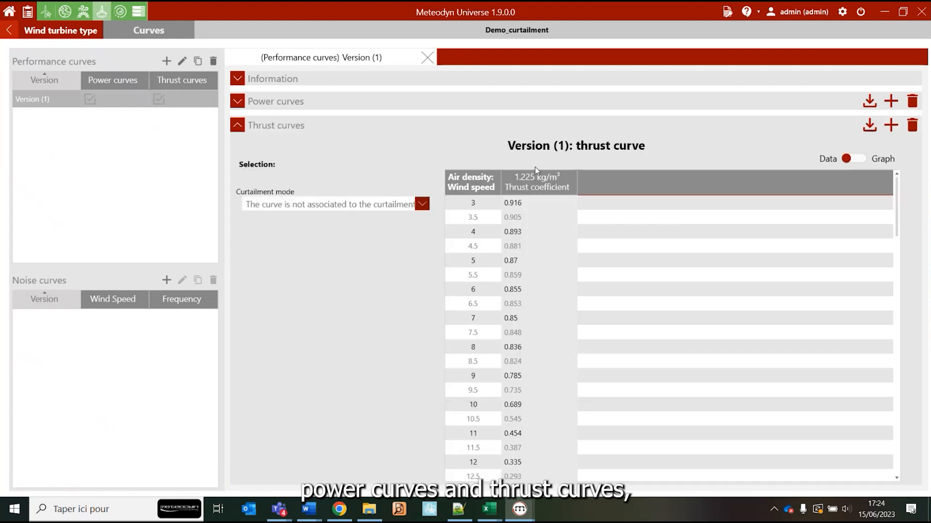
left_click(853, 160)
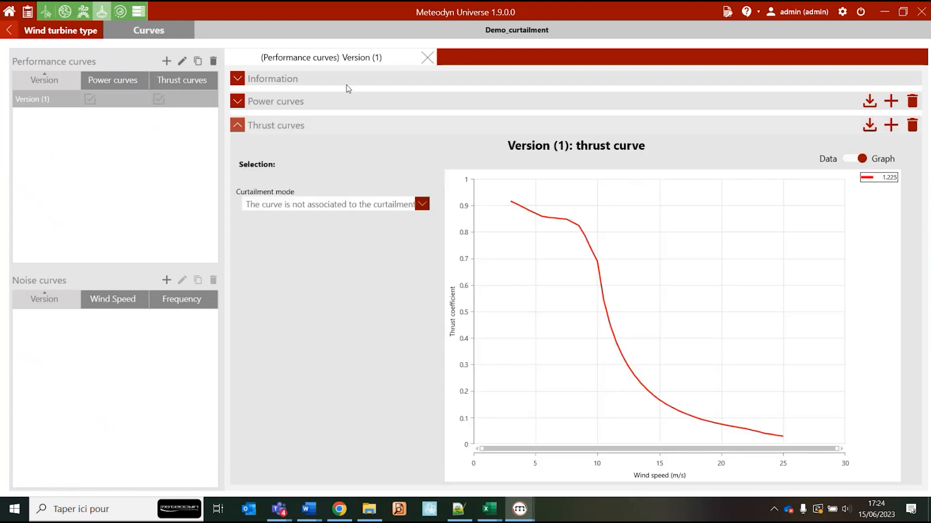
left_click(306, 100)
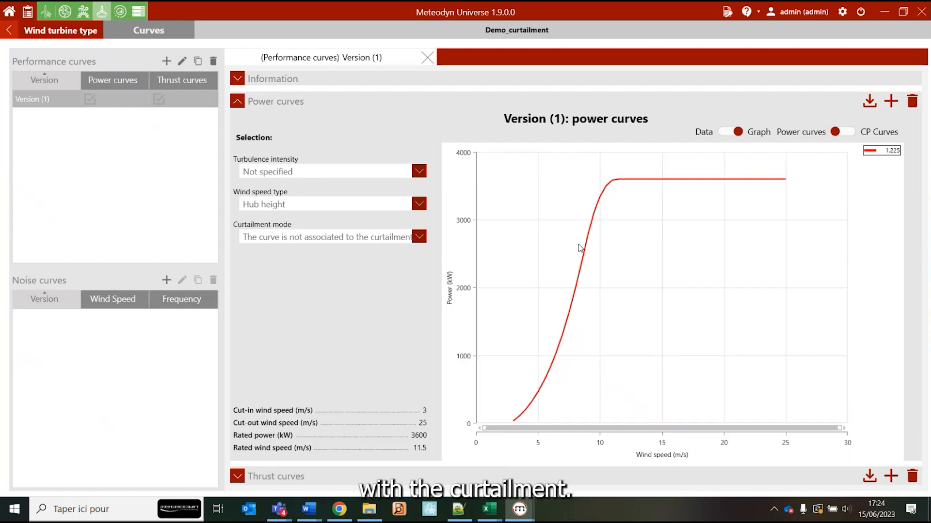
- Start a power curve import for Version (1) and load the text file mode3_cp1225.txt
left_click(870, 101)
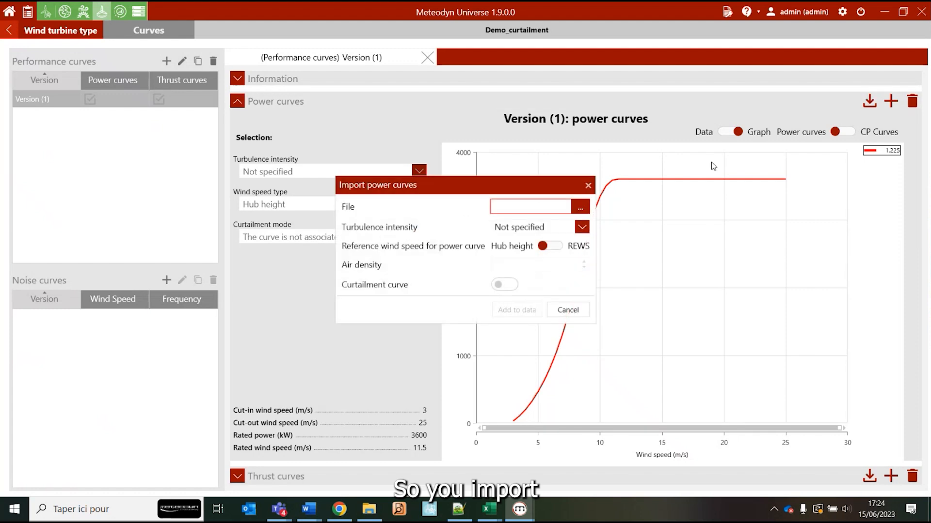
left_click(580, 207)
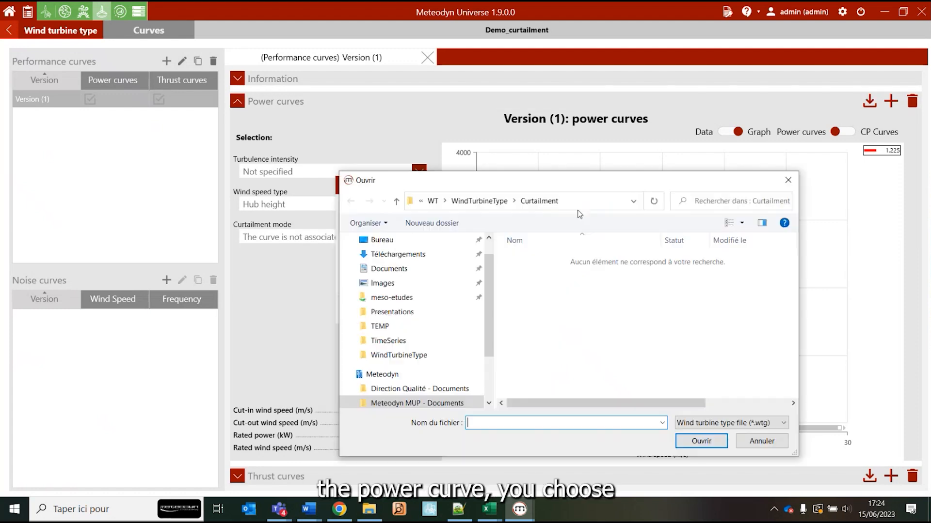
left_click(707, 422)
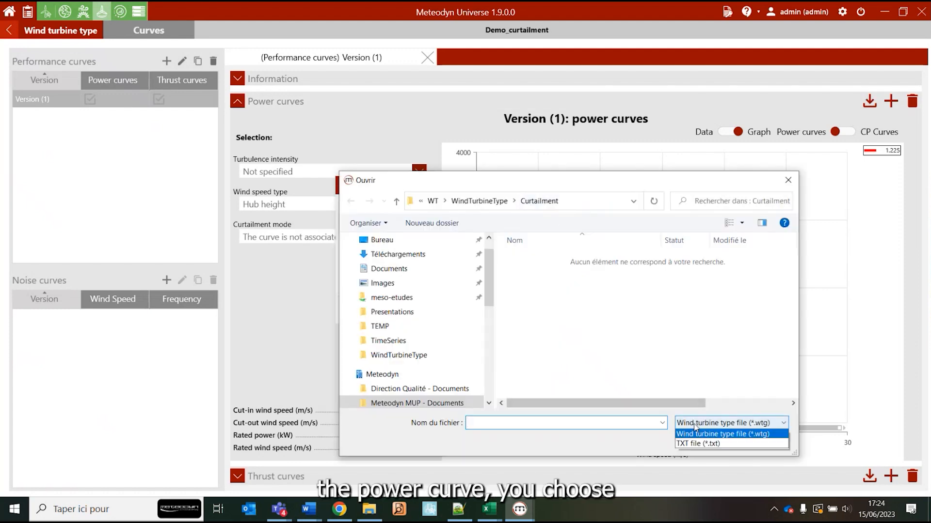
left_click(708, 443)
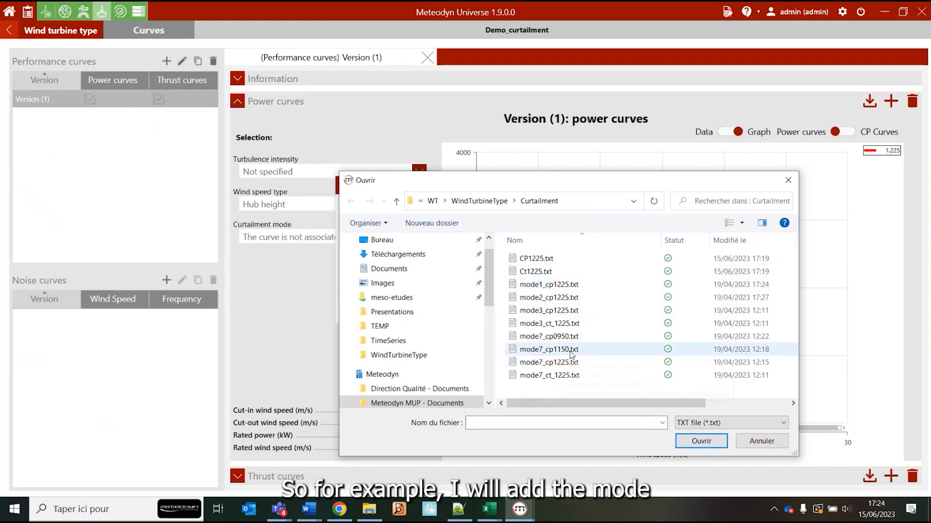
left_click(563, 311)
left_click(700, 442)
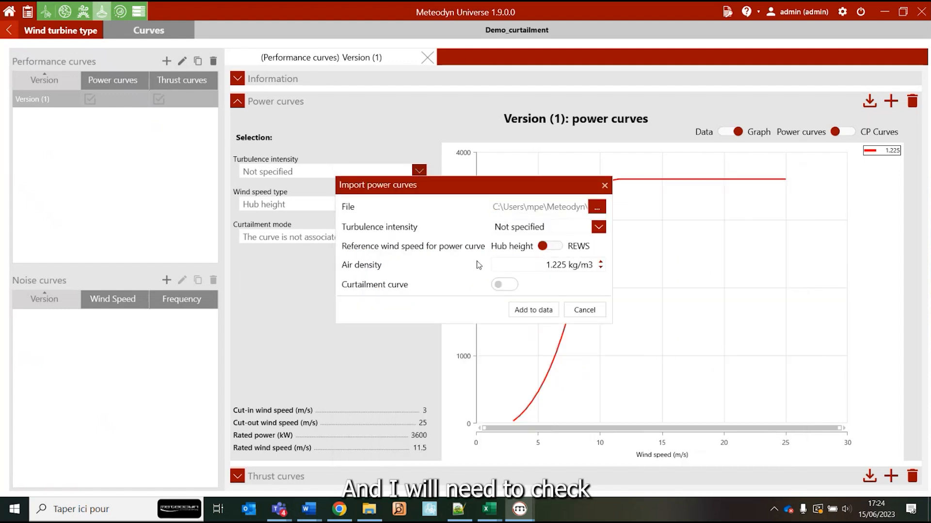
- Mark the imported power curve as a curtailment curve with a new mode named Mode3 and add it to the data
left_click(504, 285)
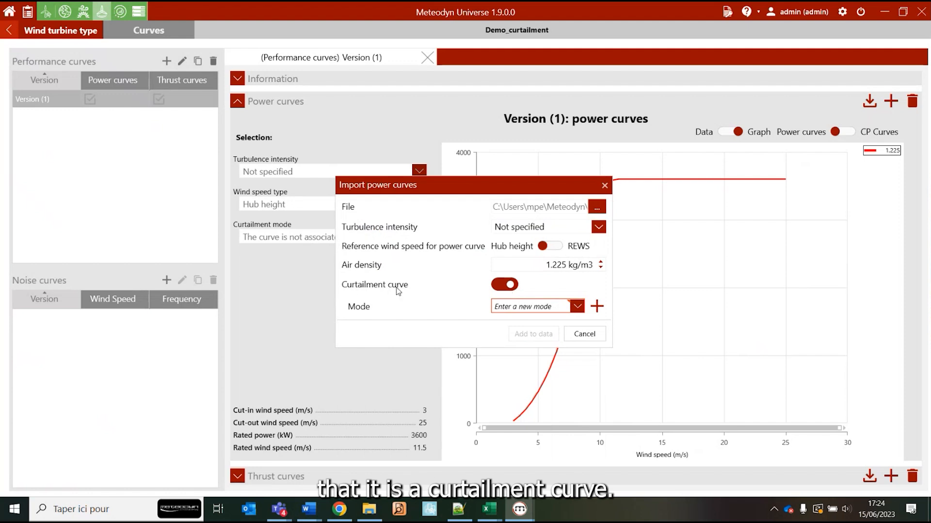
left_click(598, 307)
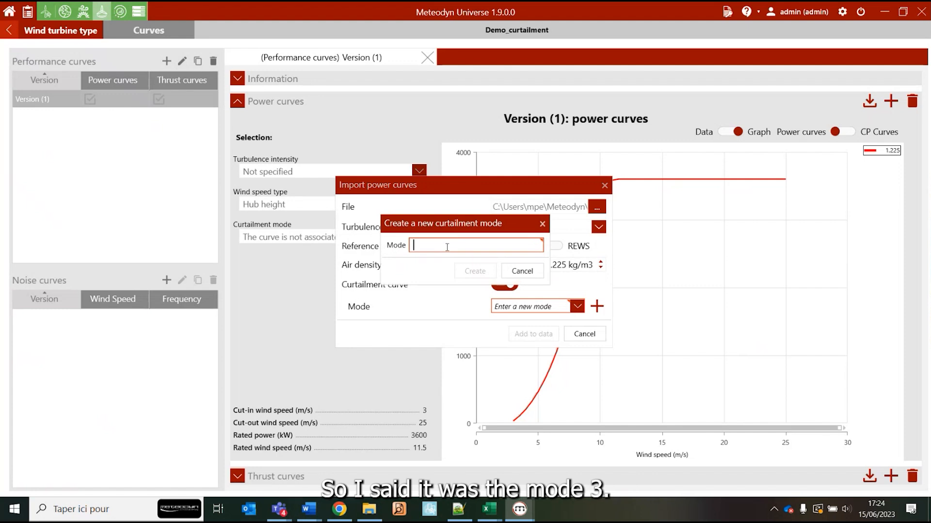
type("Modee")
key("BackSpace")
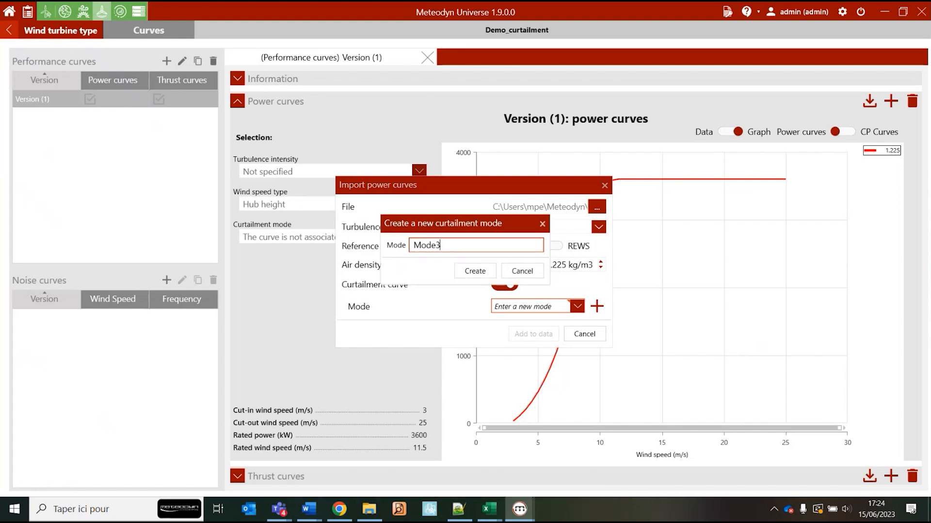
left_click(474, 271)
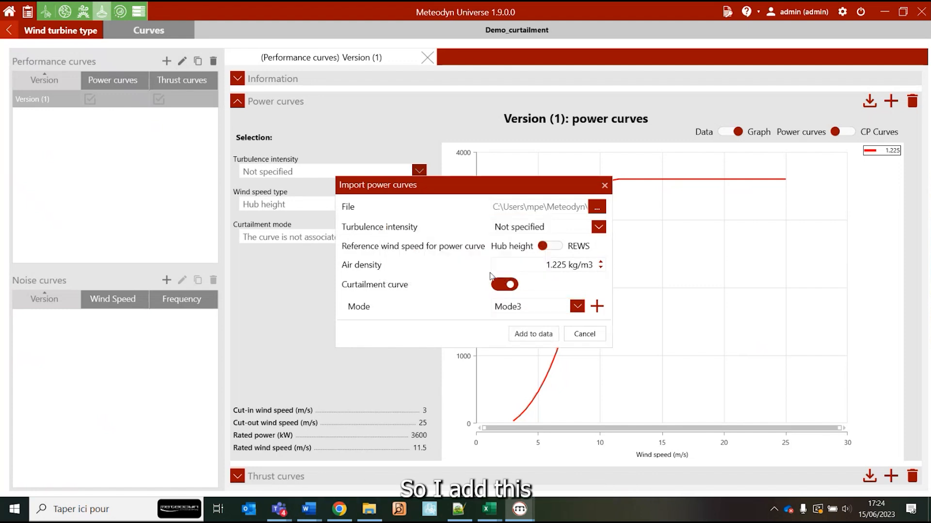
left_click(540, 335)
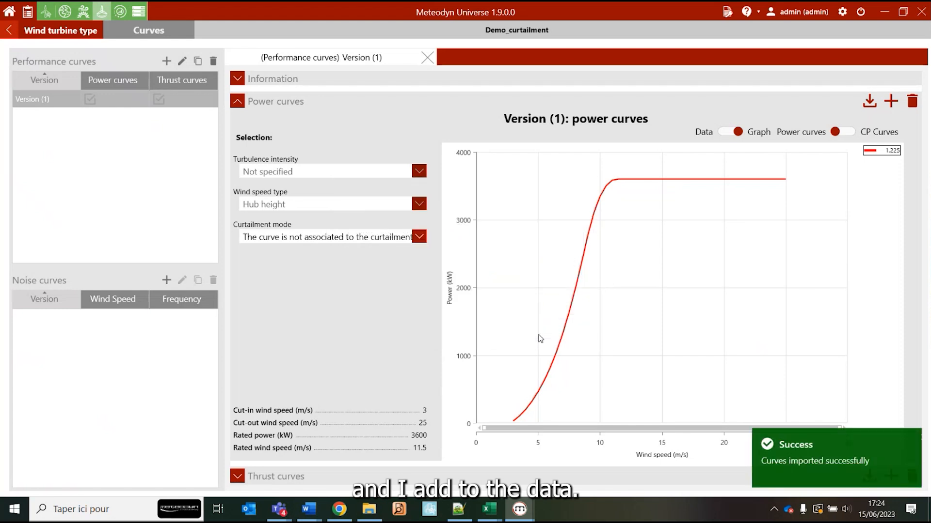
- Display the power curve graph for curtailment mode Mode3
left_click(911, 436)
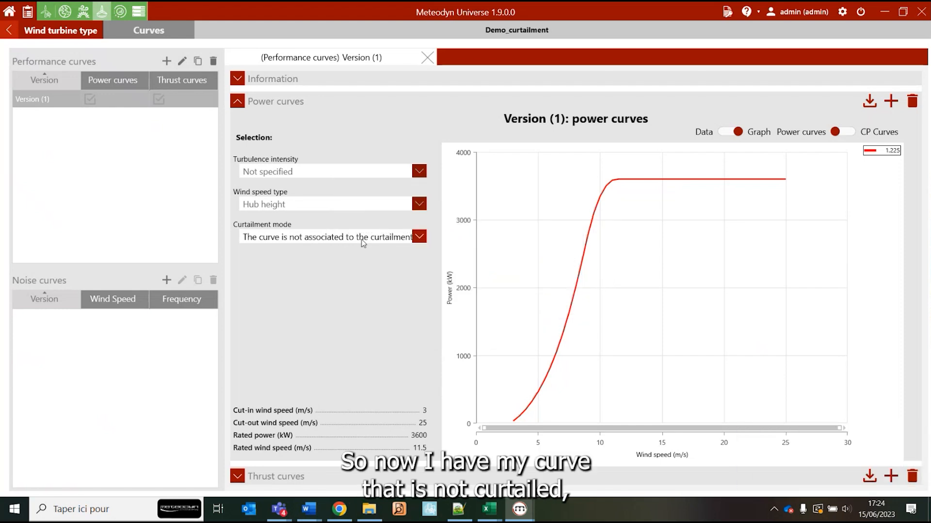
left_click(384, 237)
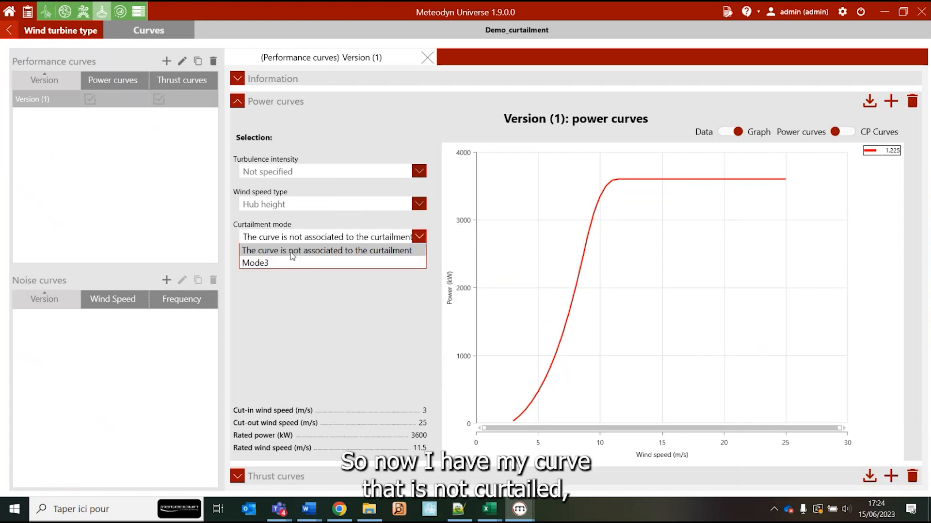
left_click(273, 263)
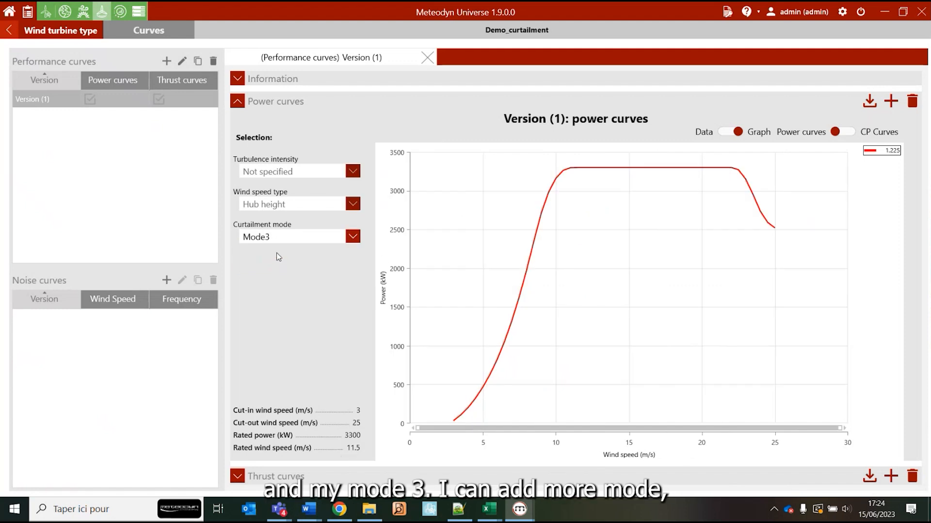
- Start another power curve import and load the text file mode7_cp1225.txt
left_click(869, 101)
left_click(580, 208)
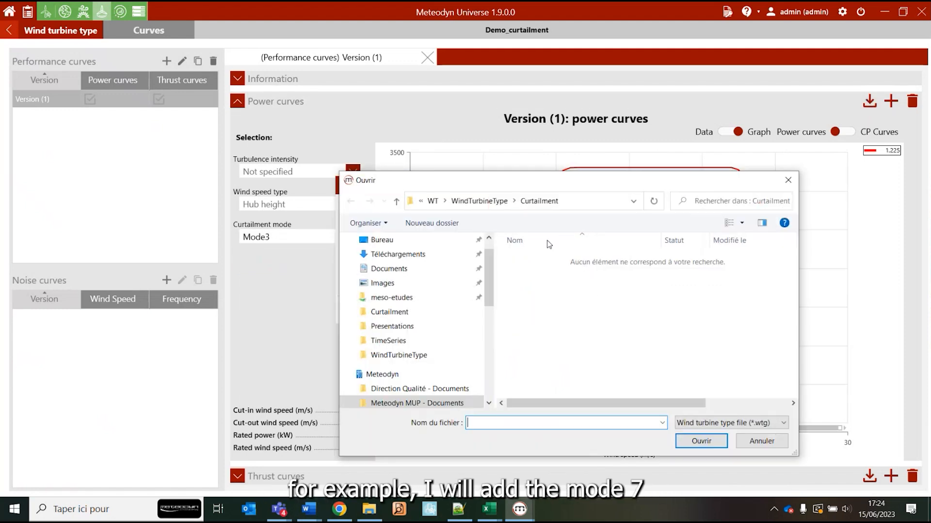
left_click(709, 425)
left_click(700, 442)
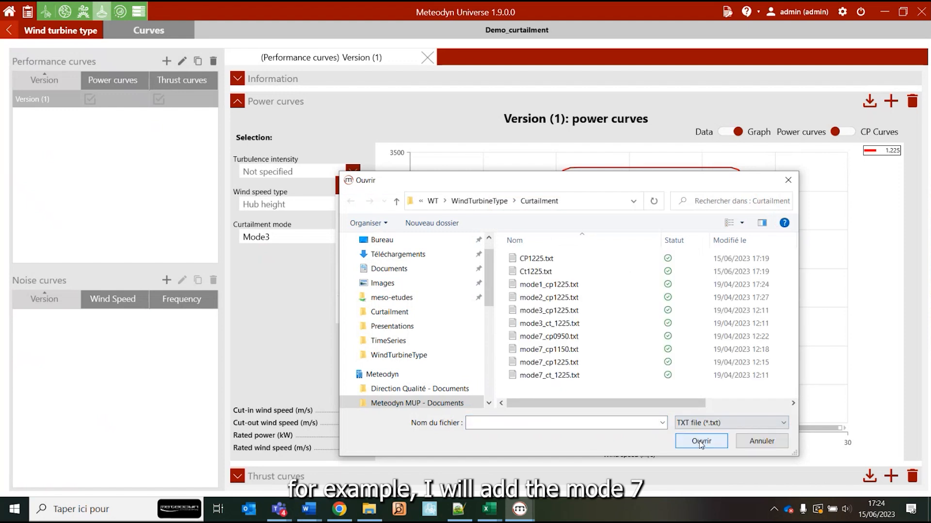
left_click(579, 362)
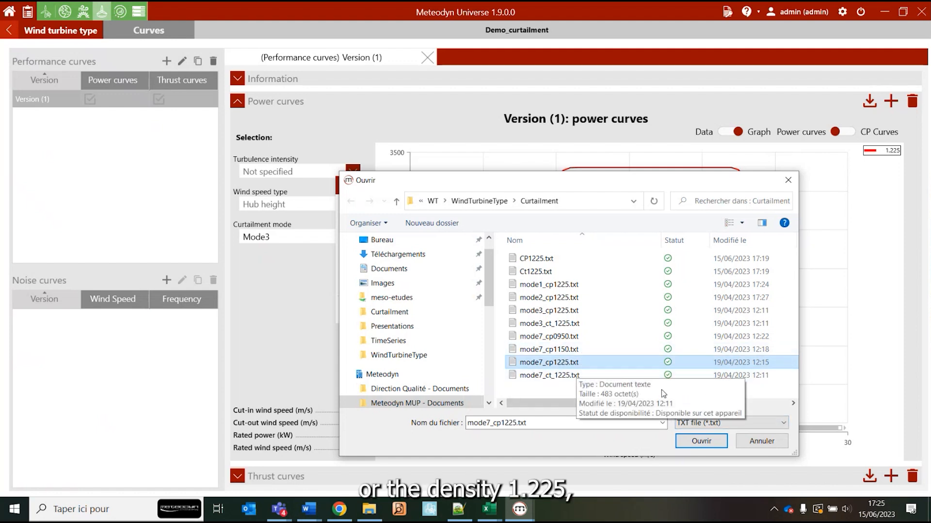
left_click(698, 441)
- Mark this power curve as a curtailment curve with a new mode named Mode7 and add it to the data
left_click(505, 285)
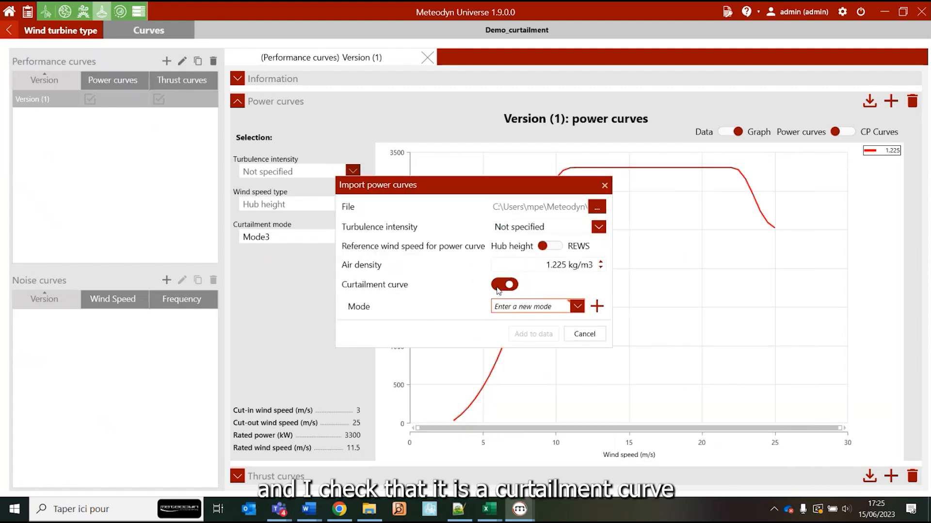
left_click(597, 306)
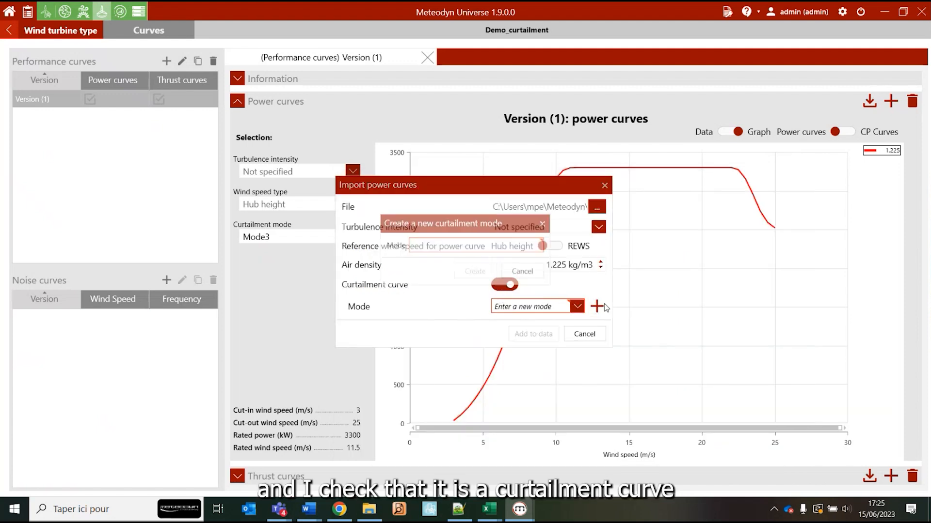
type("Mode7")
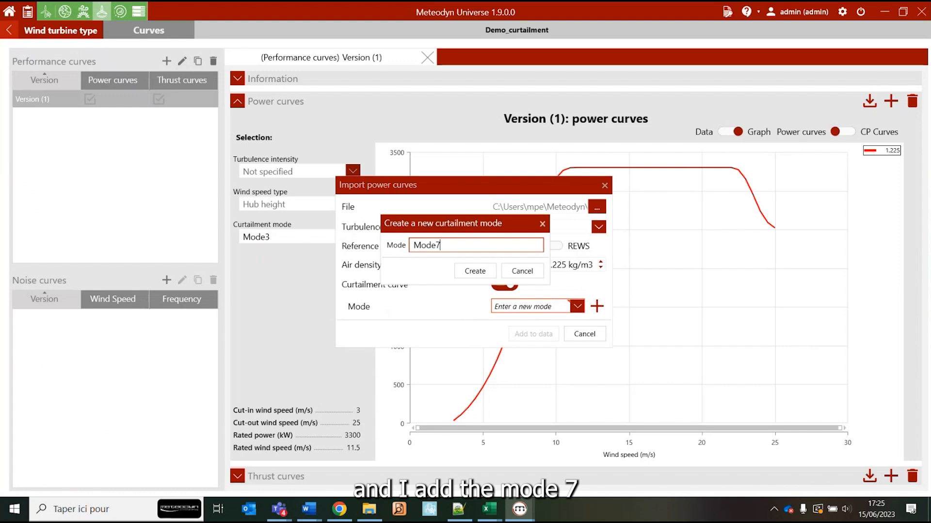
left_click(474, 271)
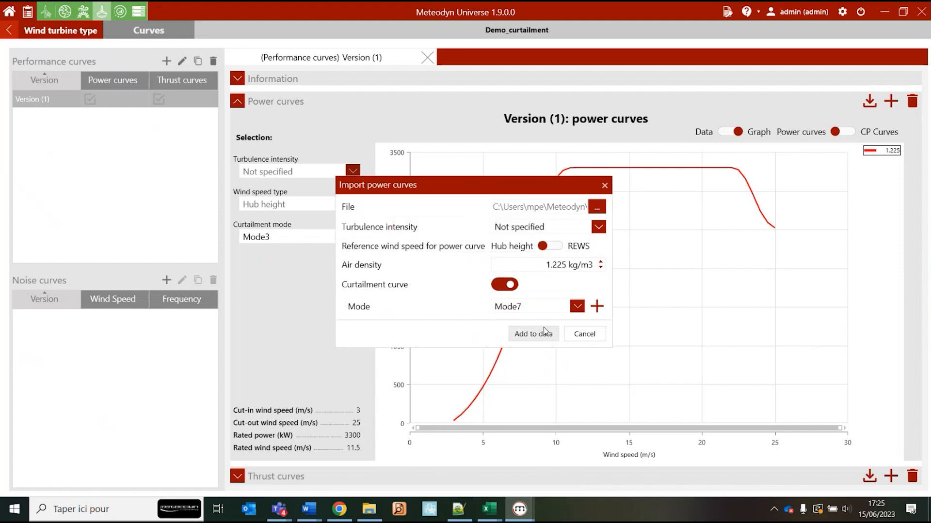
left_click(539, 334)
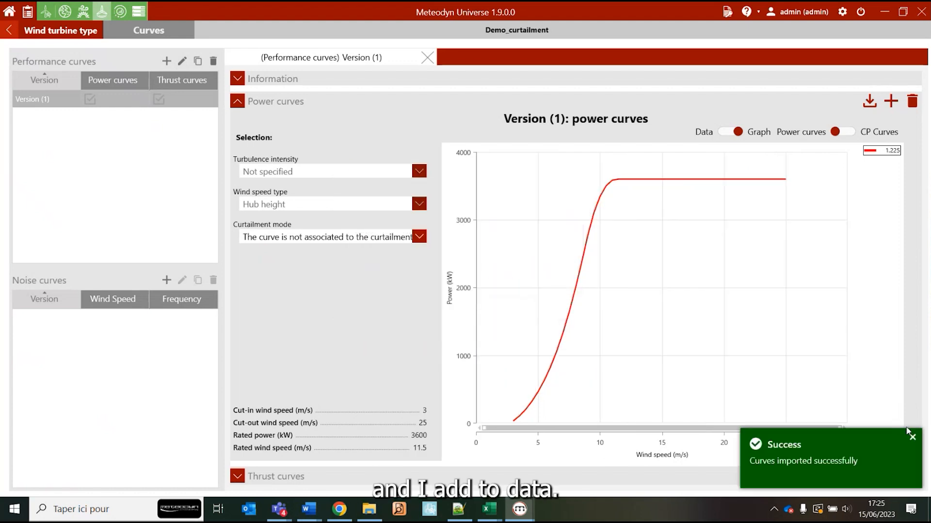
- Compare the power curve graphs of curtailment modes Mode7 and Mode3 with the curve not associated with curtailment
left_click(911, 435)
left_click(419, 236)
left_click(283, 274)
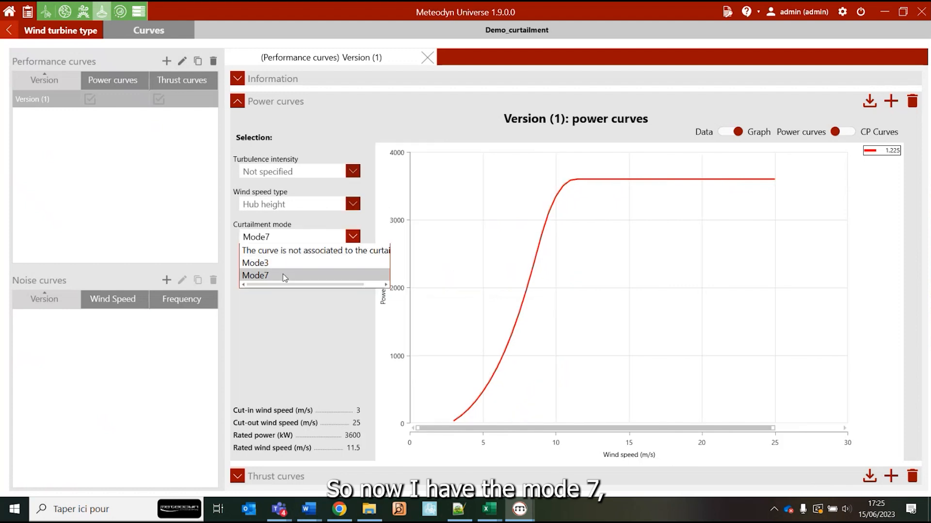
left_click(283, 238)
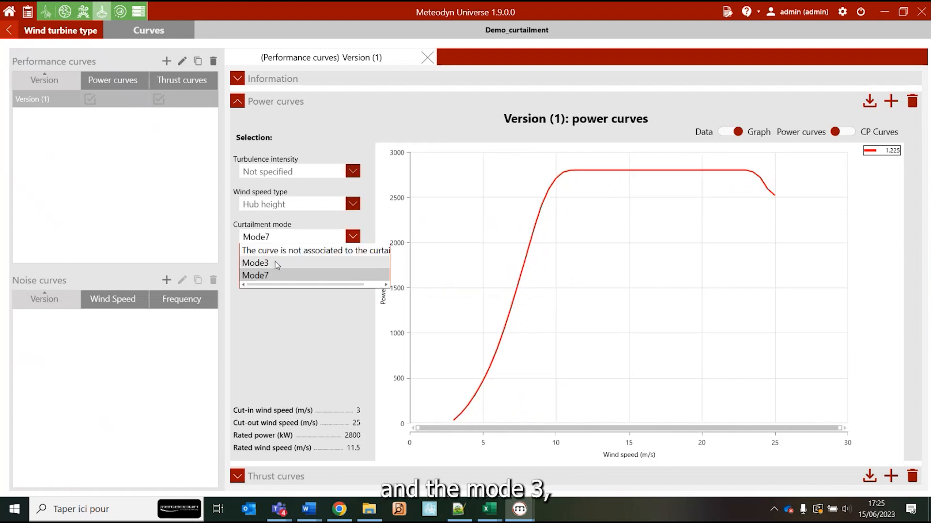
left_click(275, 263)
left_click(276, 238)
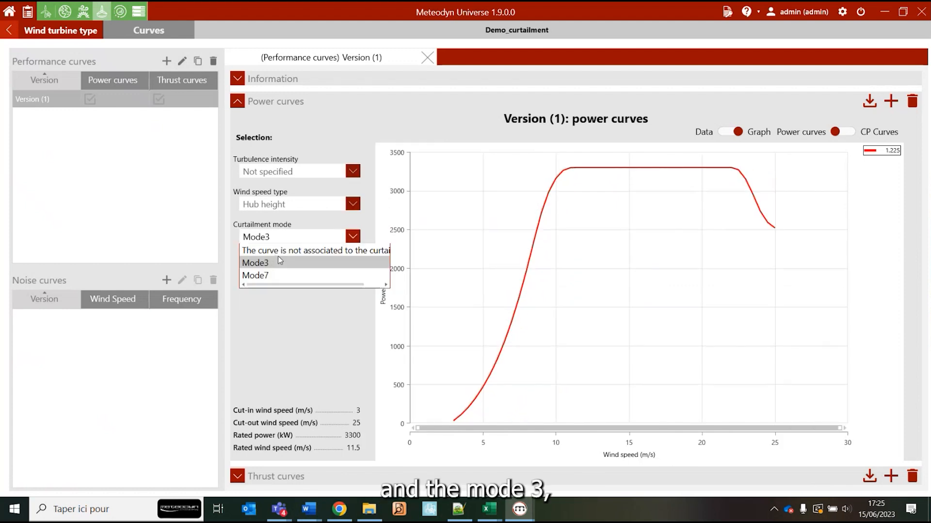
left_click(281, 262)
left_click(282, 239)
left_click(281, 250)
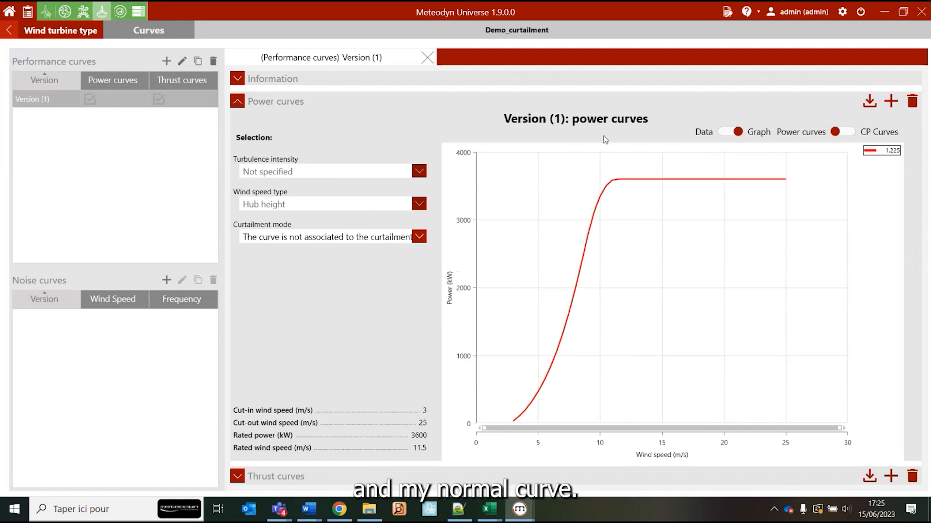
- Start a thrust curve import for Version (1) and load the text file mode3_ct_1225.txt
left_click(402, 104)
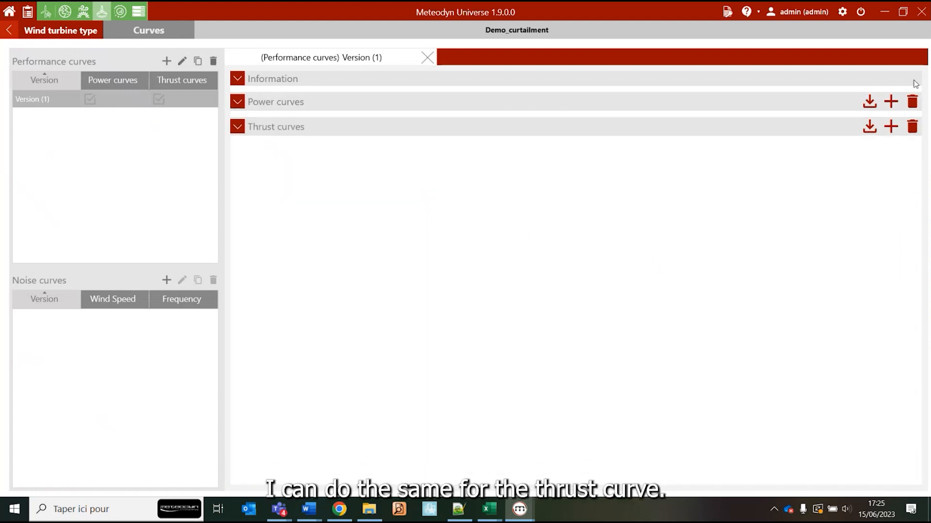
left_click(870, 126)
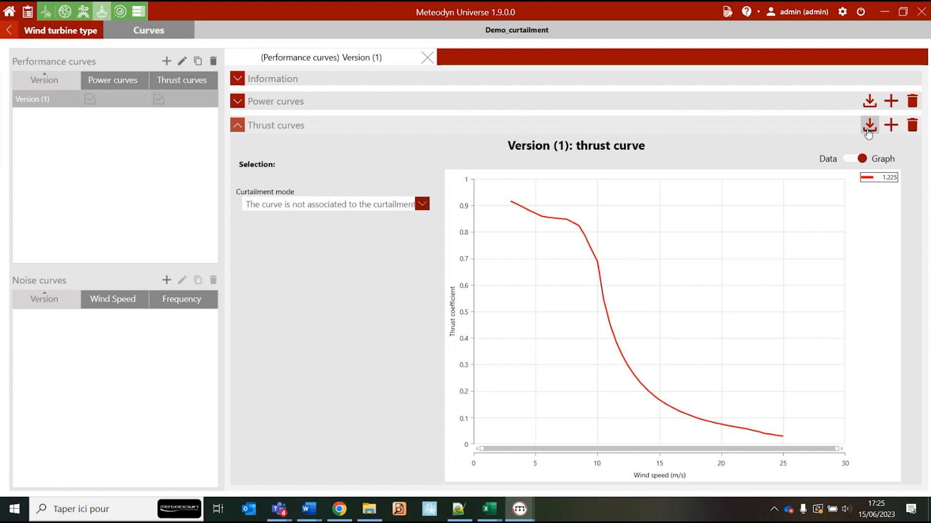
left_click(529, 231)
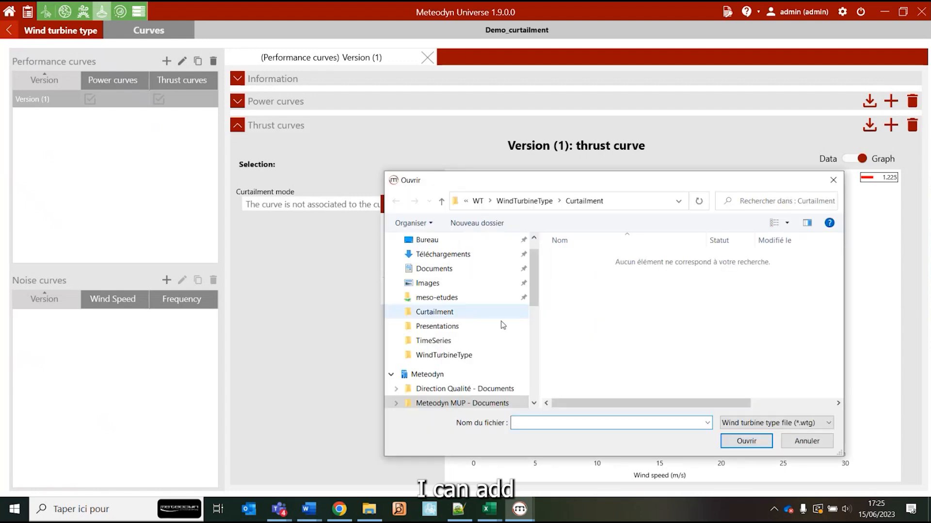
left_click(768, 425)
left_click(769, 440)
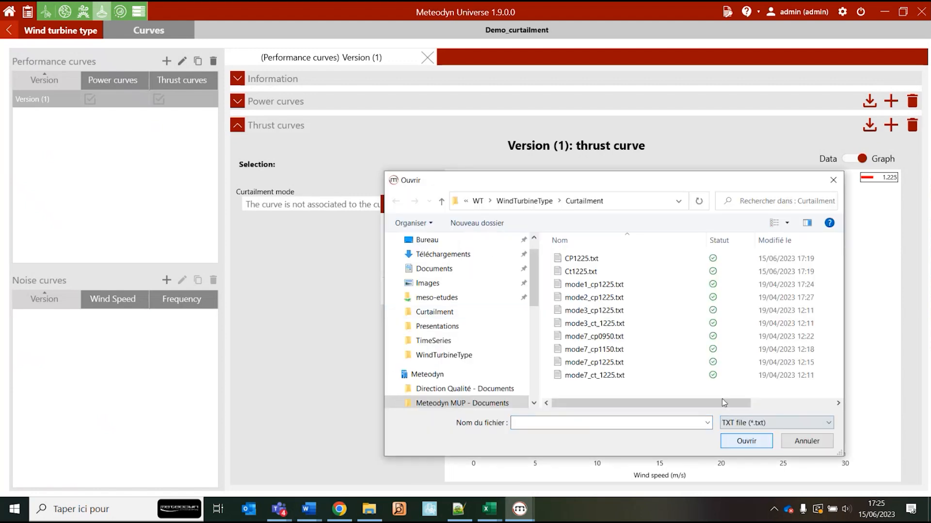
left_click(601, 323)
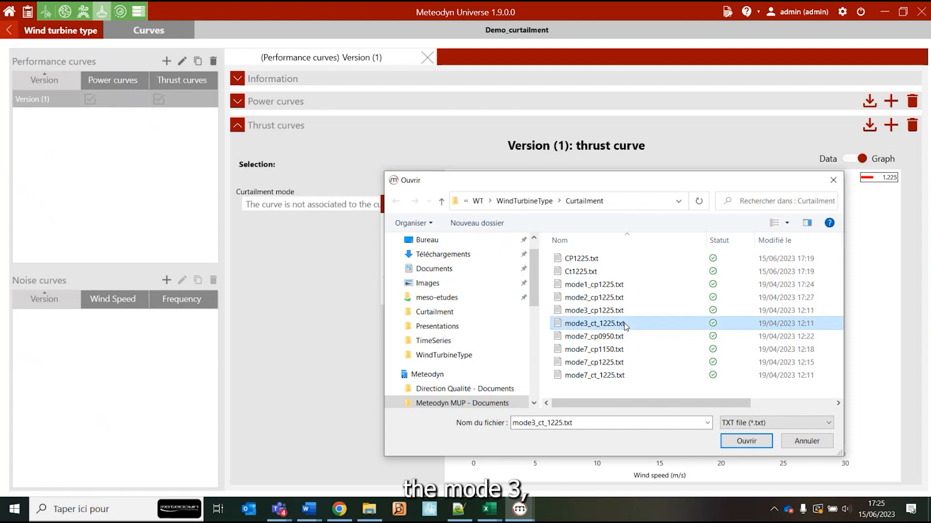
left_click(739, 441)
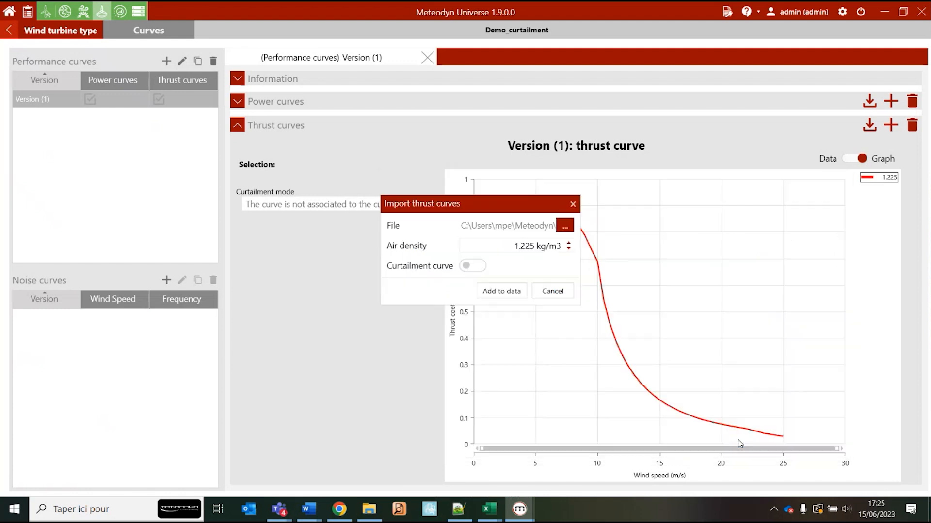
- Mark the imported thrust curve as a curtailment curve, assign it to Mode3 and add it to the data
left_click(509, 269)
left_click(512, 291)
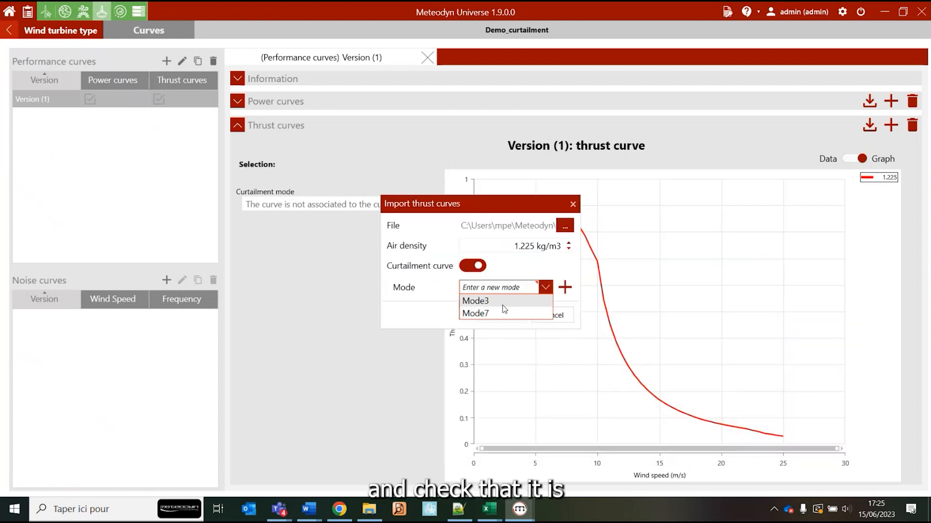
left_click(505, 313)
left_click(509, 316)
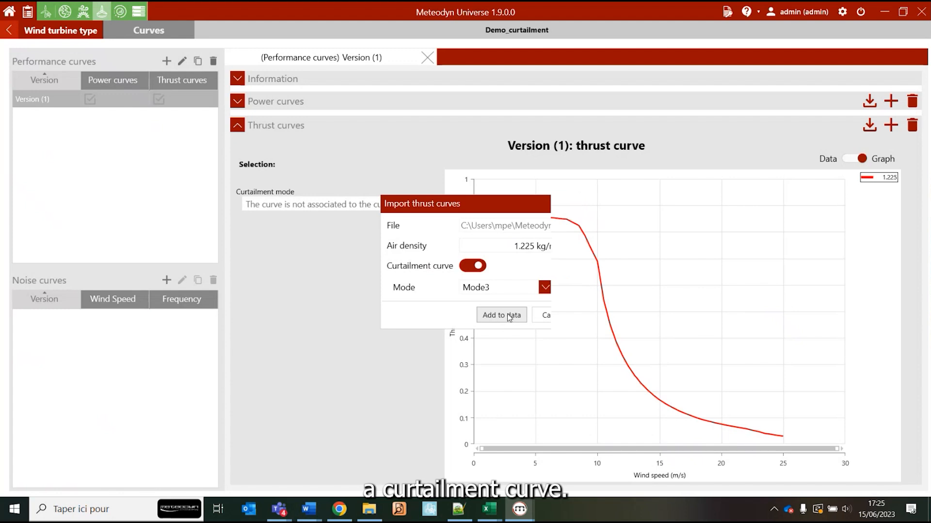
left_click(912, 437)
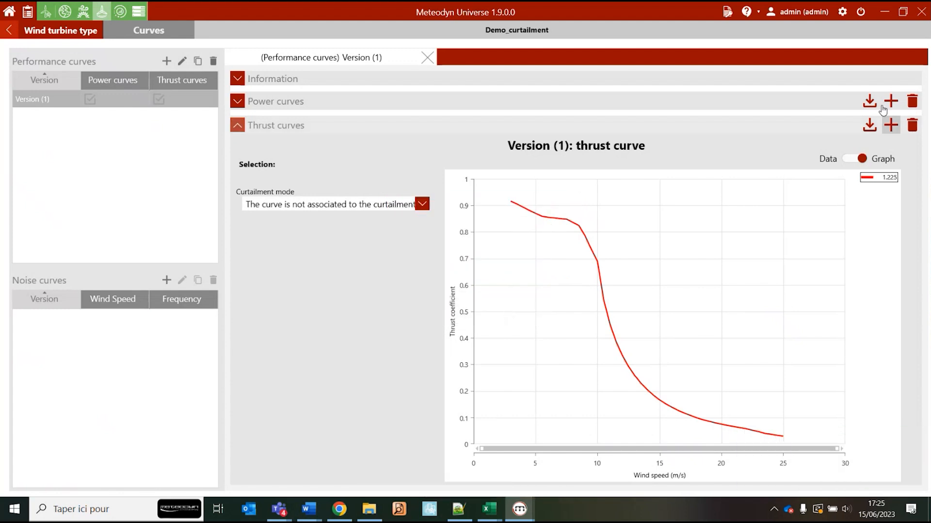
- Start another thrust curve import and load the text file mode7_ct_1225.txt
left_click(869, 125)
left_click(534, 225)
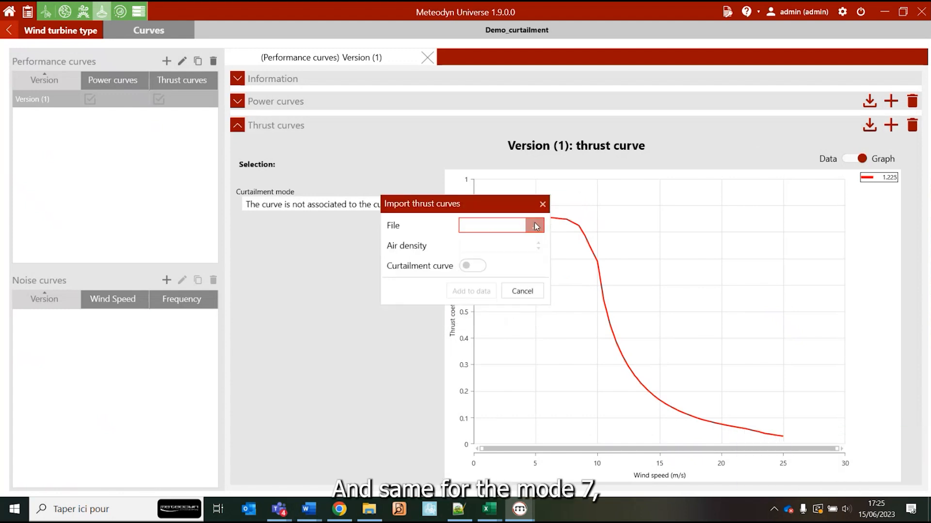
left_click(735, 425)
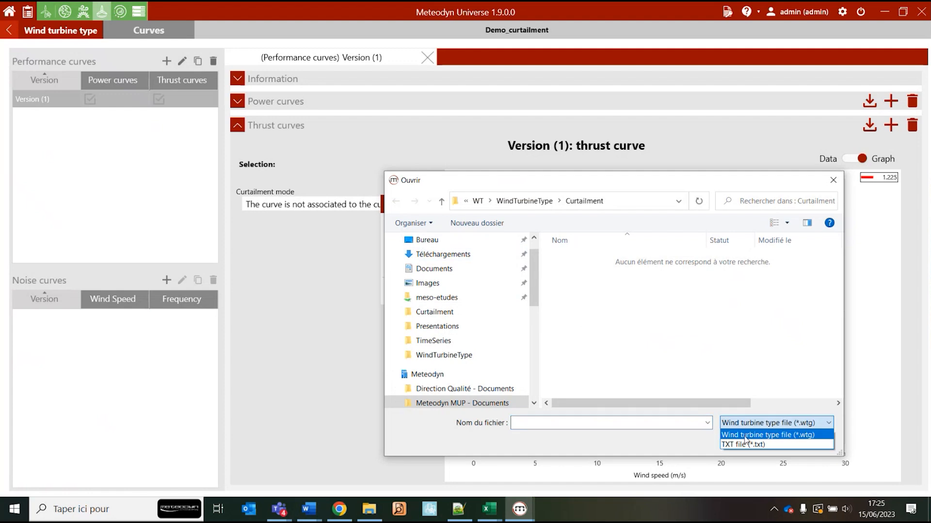
left_click(739, 444)
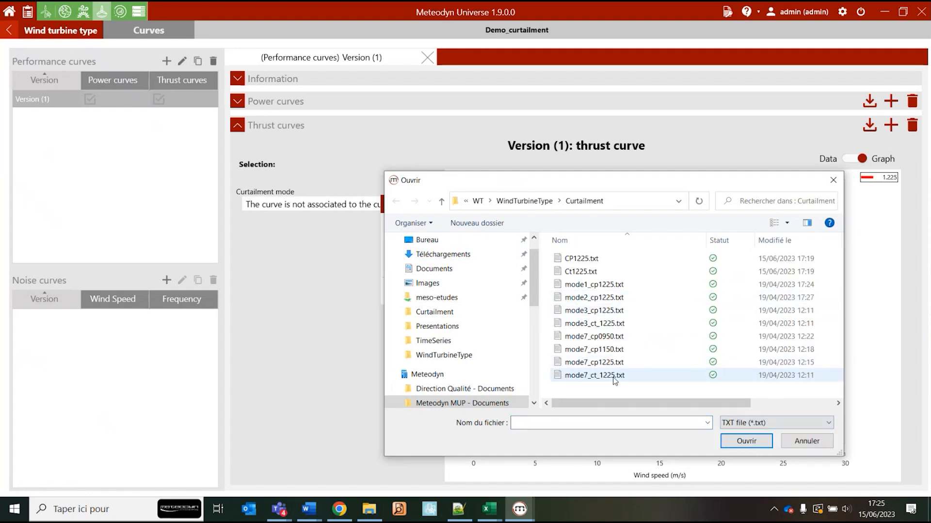
left_click(609, 376)
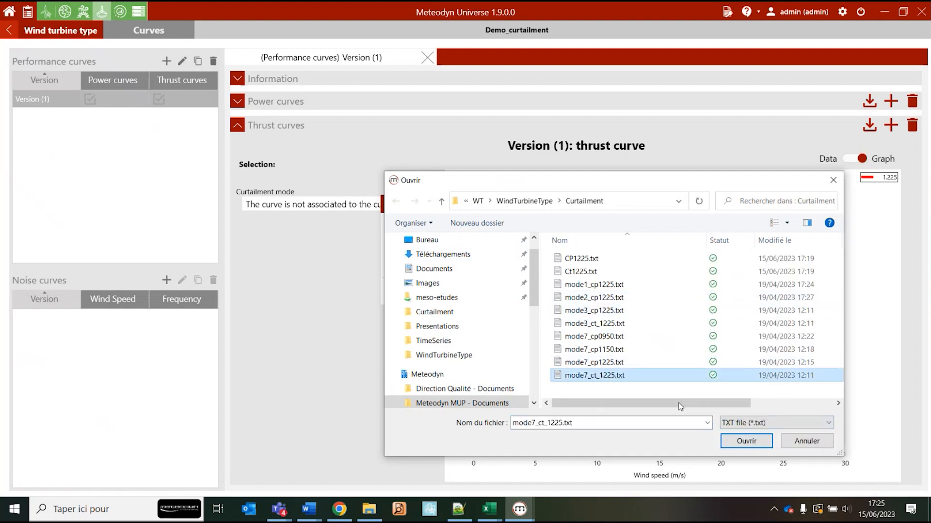
left_click(747, 442)
- Mark this thrust curve as a curtailment curve, assign it to Mode7, add it to the data and check the thrust curtailment modes
left_click(467, 267)
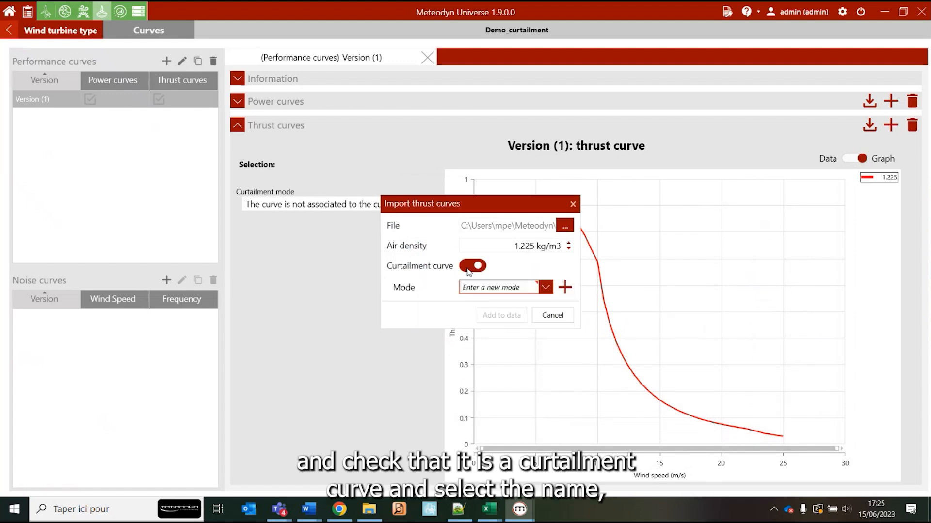
left_click(491, 286)
left_click(492, 314)
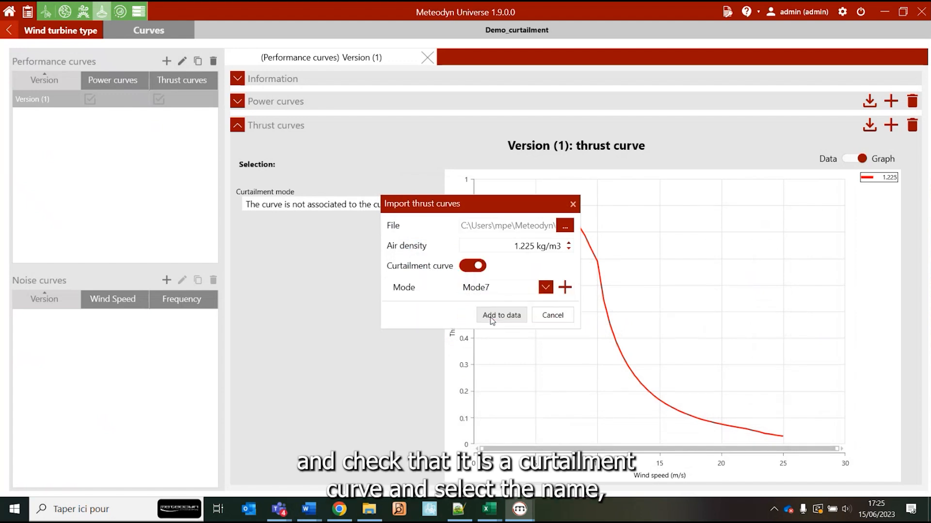
left_click(506, 319)
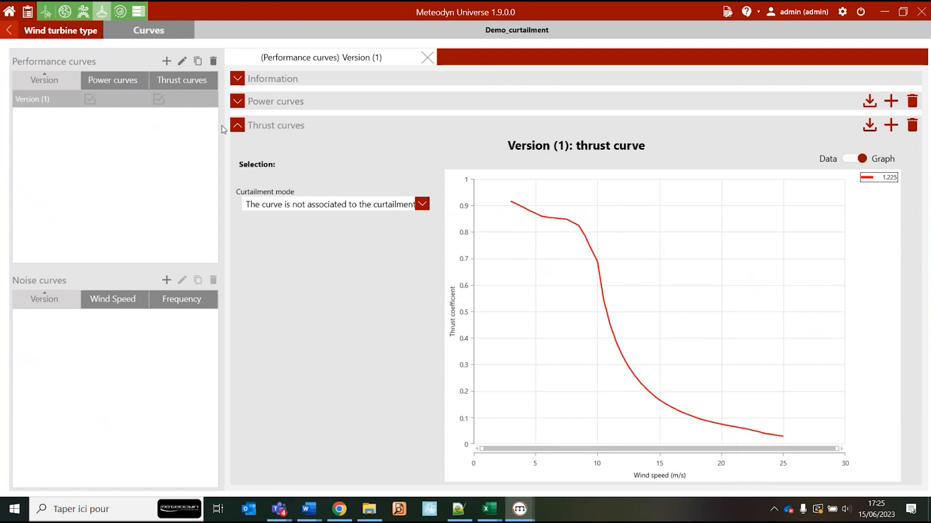
left_click(320, 206)
left_click(269, 208)
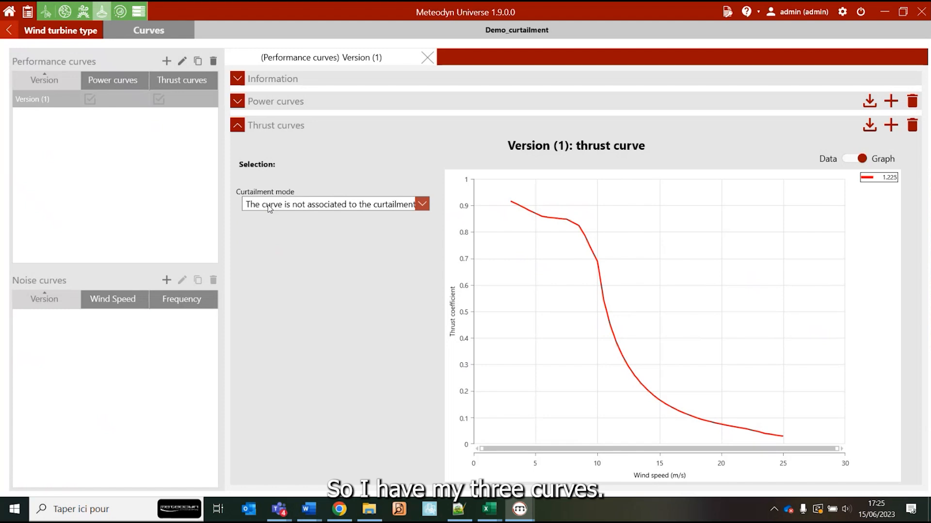
- Save the Demo_curtailment wind turbine type and go back to the Synthesis 2 configuration of the Tutorial site
left_click(10, 33)
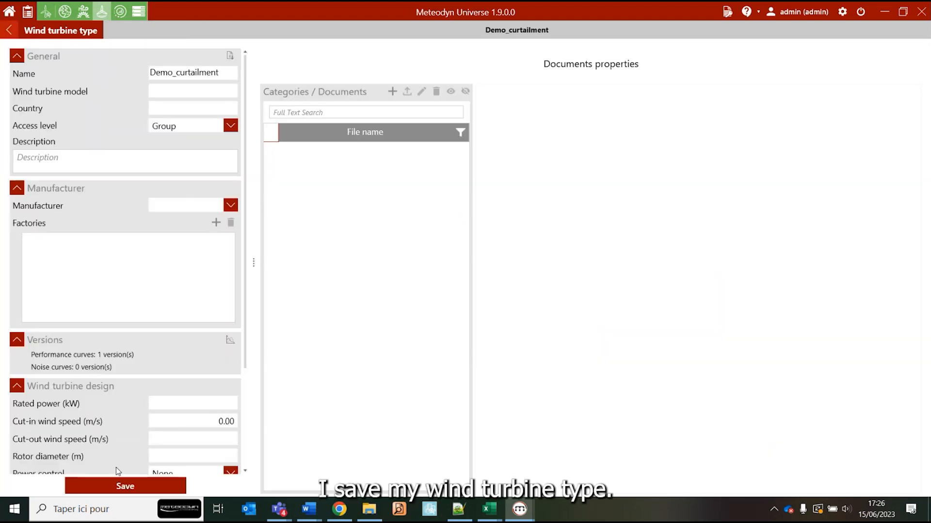
left_click(120, 488)
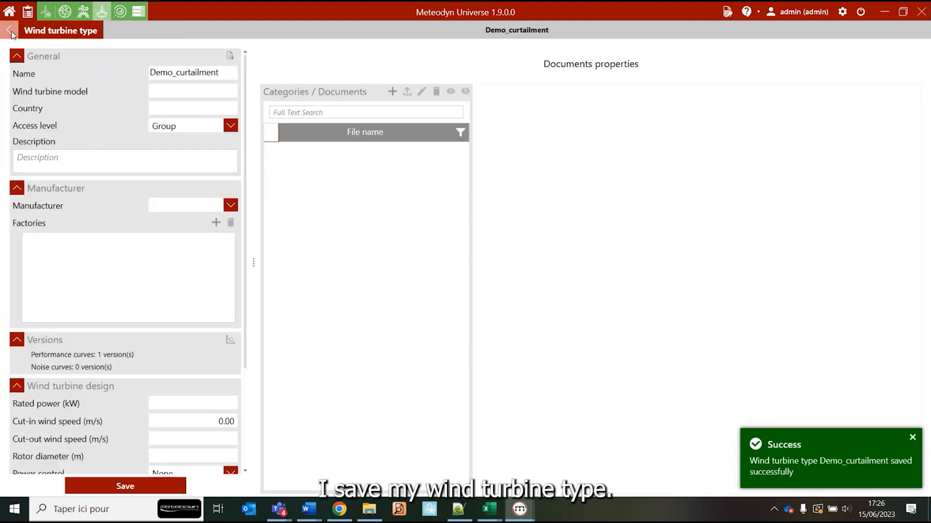
left_click(10, 32)
left_click(539, 275)
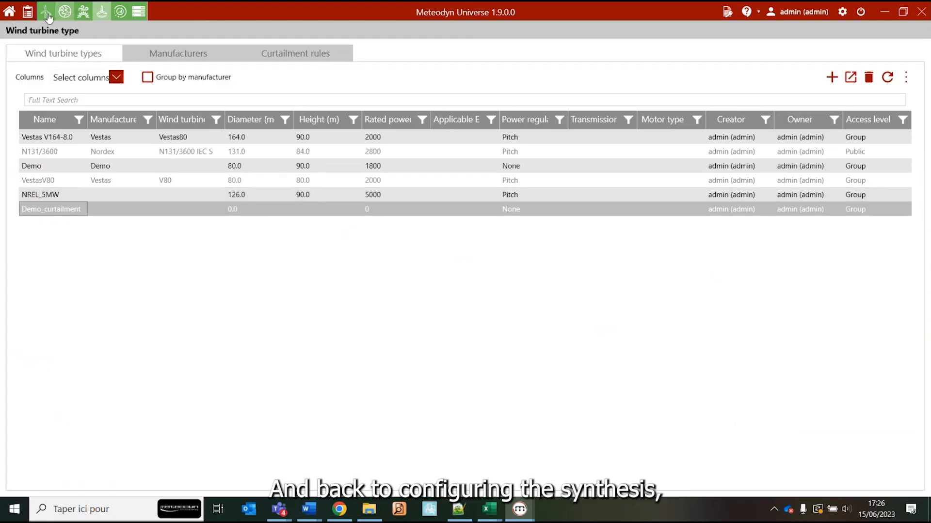
left_click(46, 17)
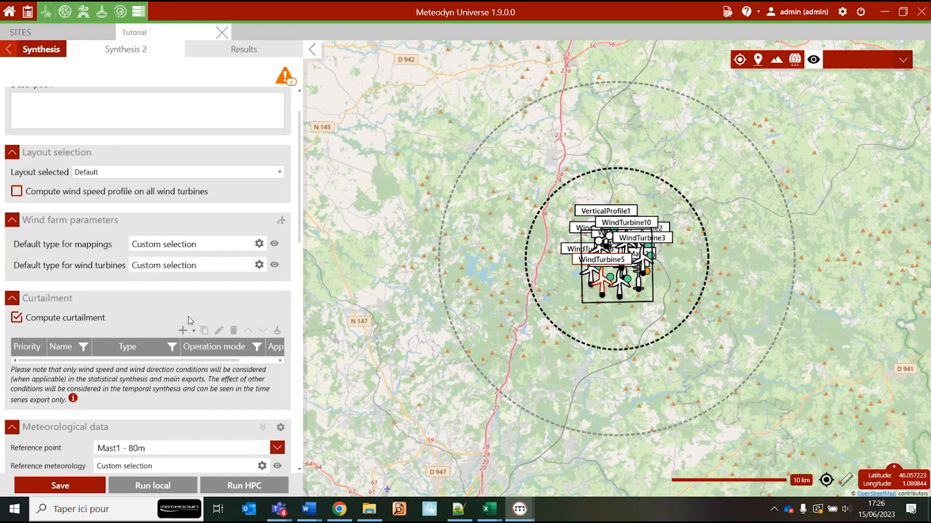
- Add a new curtailment rule to the synthesis and name it Curtailment_Mode3
left_click(186, 330)
left_click(131, 318)
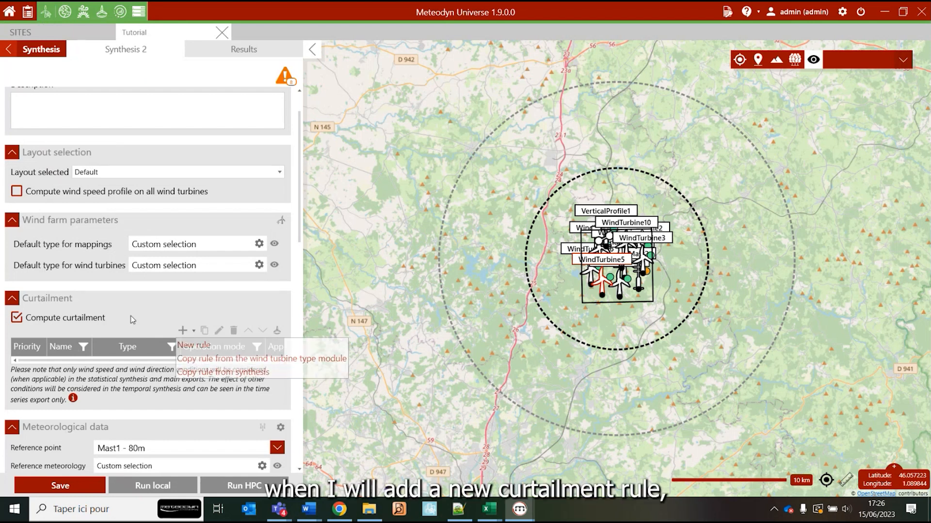
left_click(184, 329)
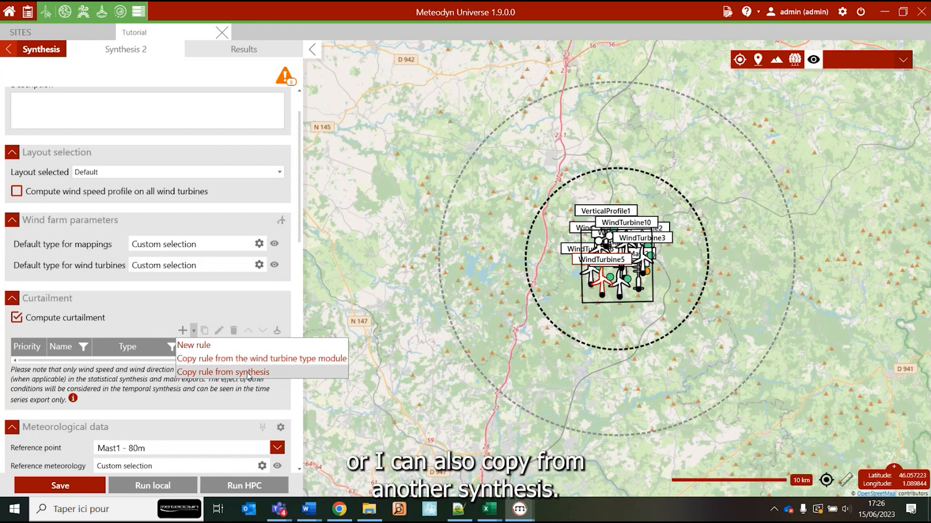
left_click(200, 346)
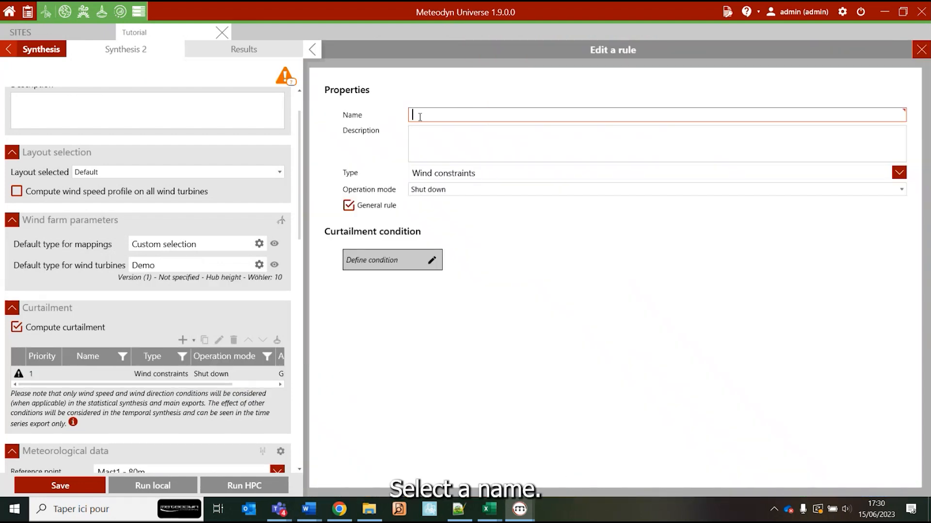
type("Mode3")
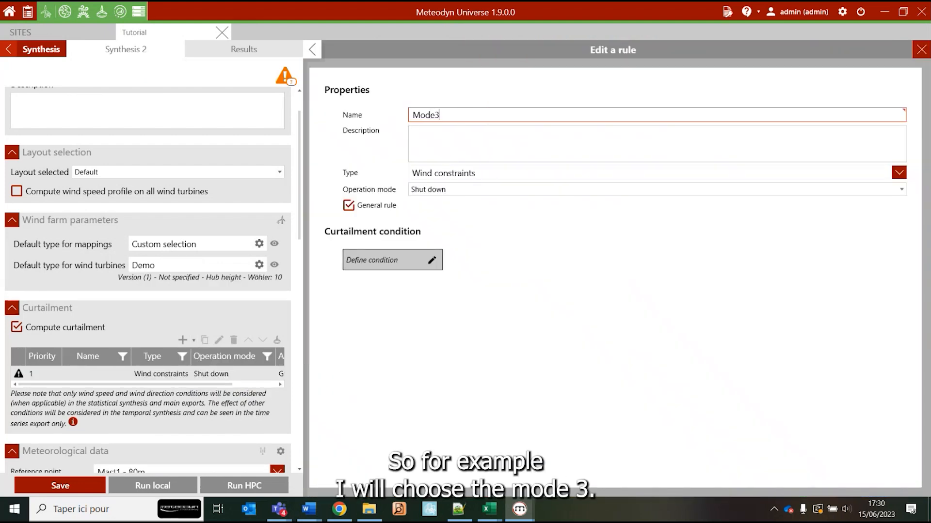
left_click(412, 115)
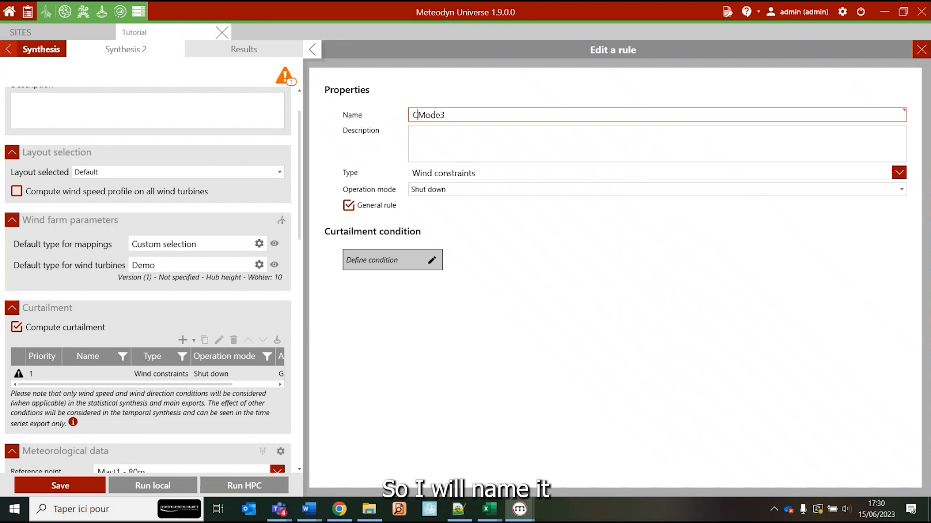
type("Curtailment_")
left_click(433, 145)
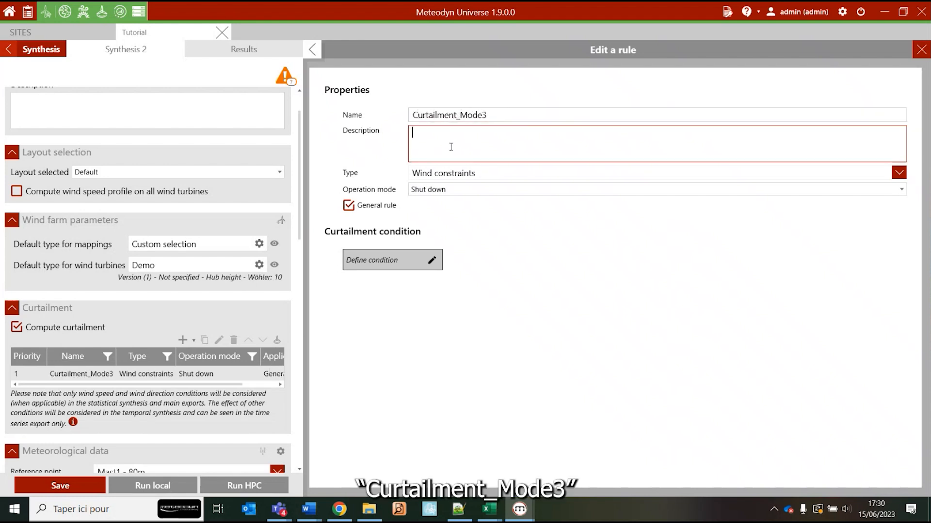
- Set the rule type to Wind constraints and its operation mode to Power limit
left_click(436, 173)
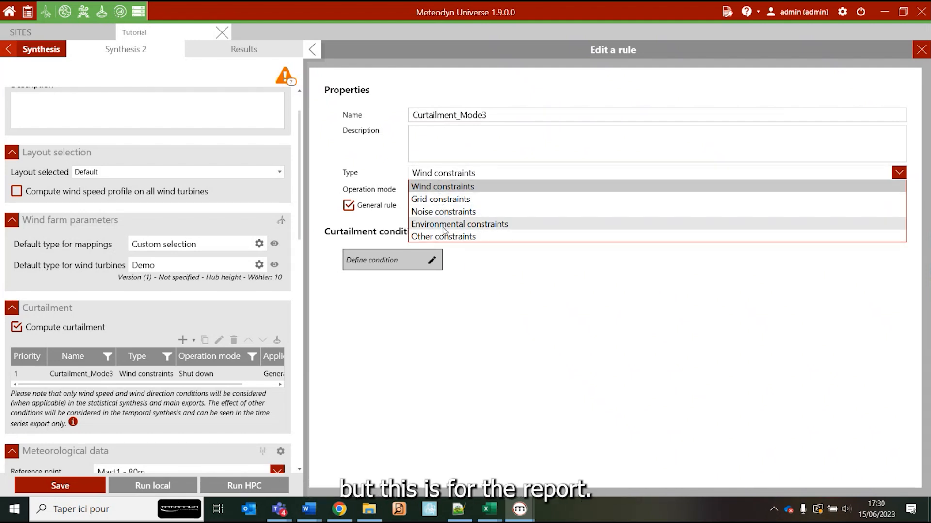
left_click(455, 187)
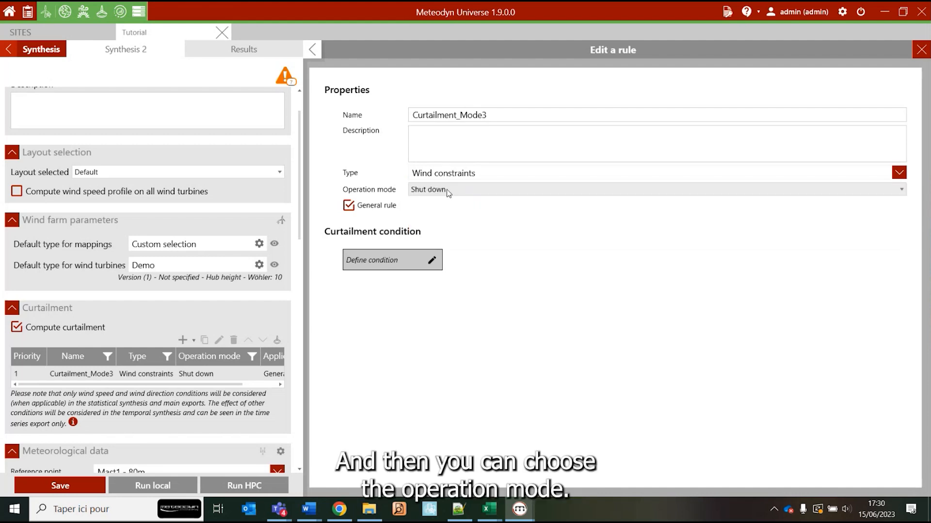
left_click(446, 194)
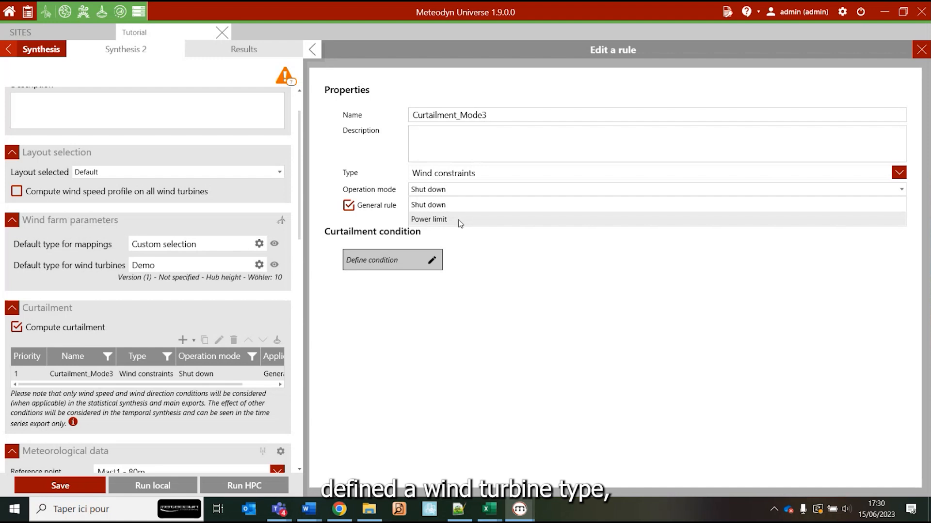
left_click(480, 234)
left_click(463, 194)
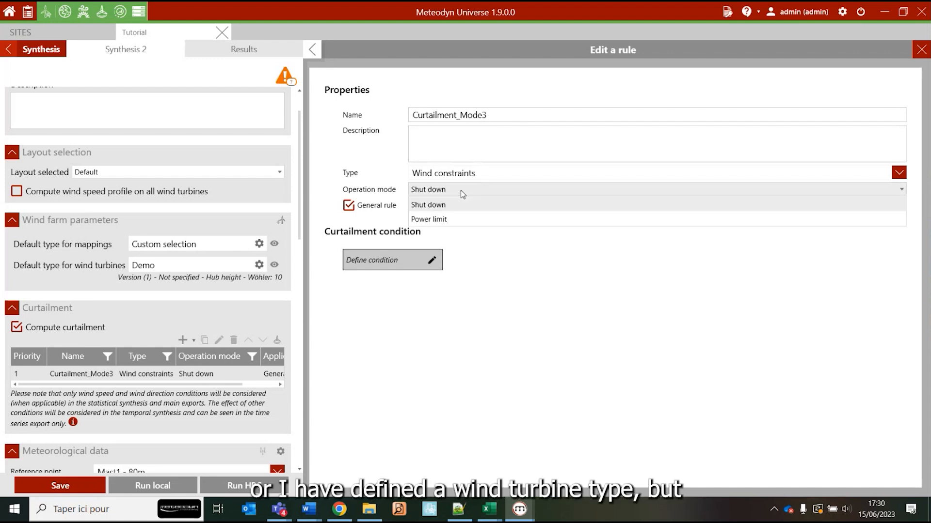
left_click(464, 222)
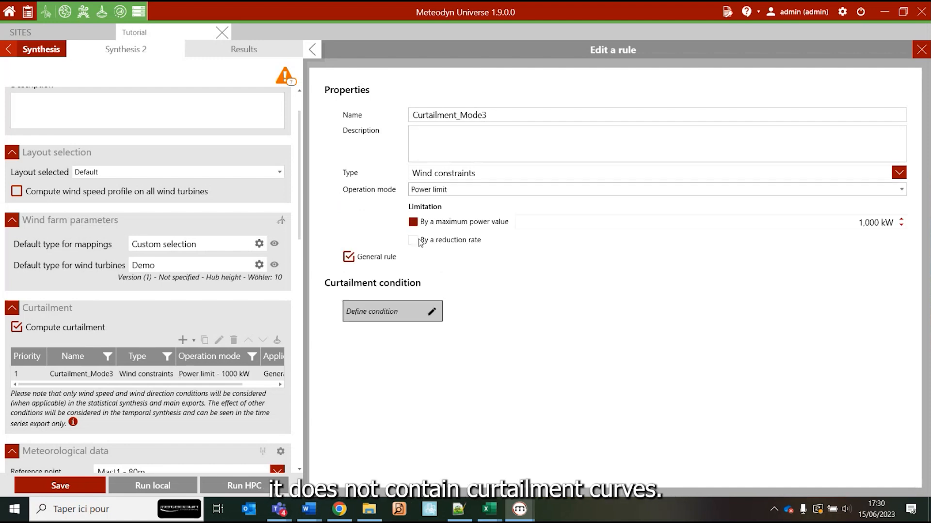
- Change the default type for wind turbines to Demo_curtailment, Version (1), with hub height as the reference wind speed
left_click(259, 266)
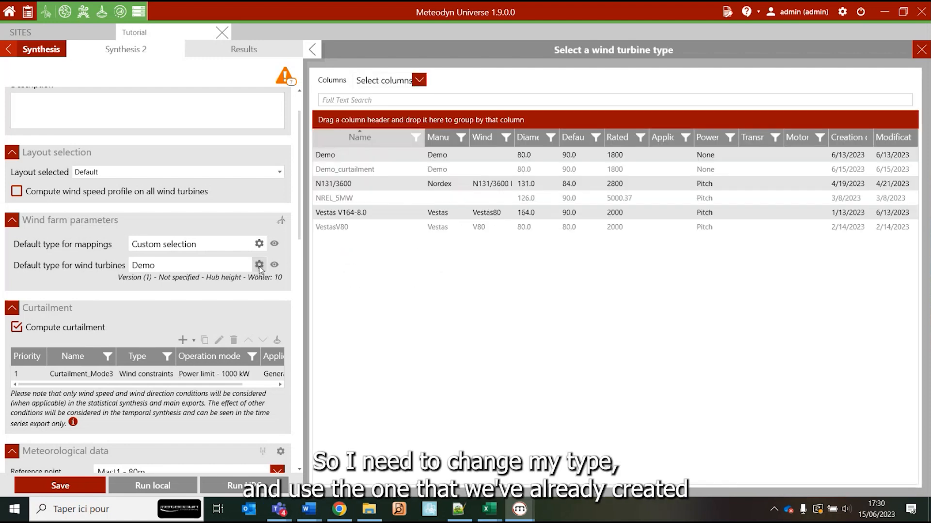
left_click(368, 173)
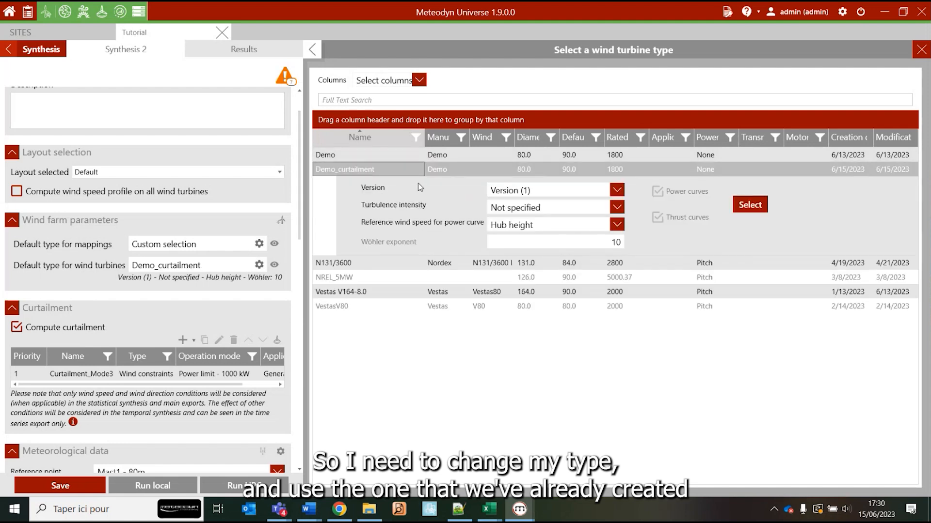
left_click(749, 205)
- Reopen the Curtailment_Mode3 rule for editing and set its operation mode to the Demo_curtailment Mode3 curtailment curve
left_click(158, 373)
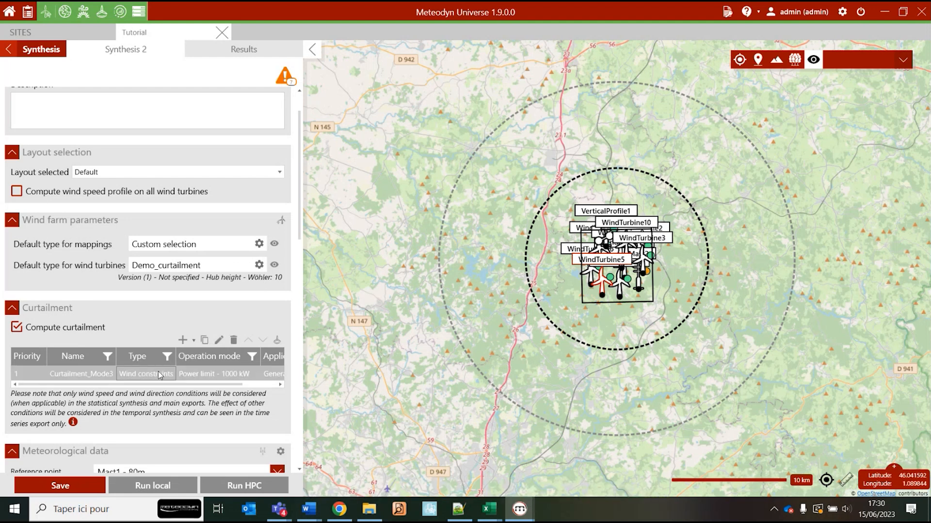
left_click(219, 340)
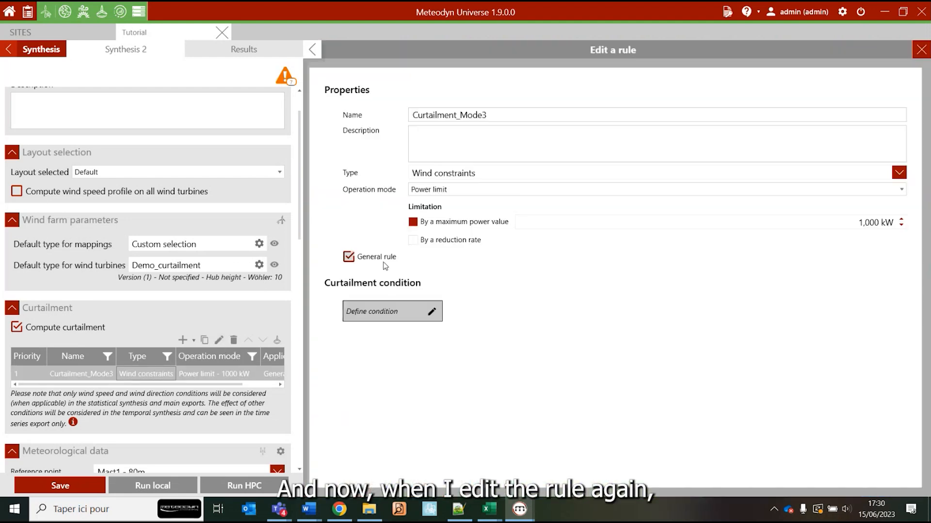
left_click(452, 189)
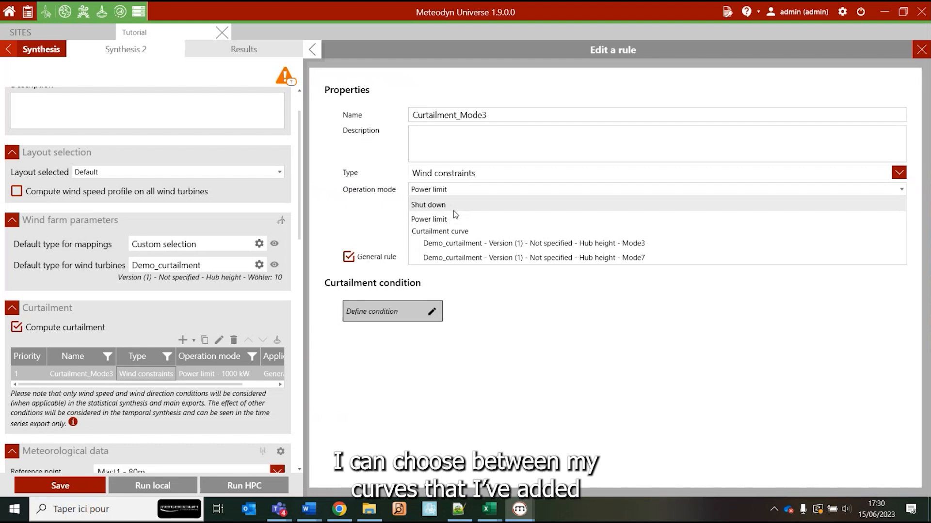
left_click(469, 247)
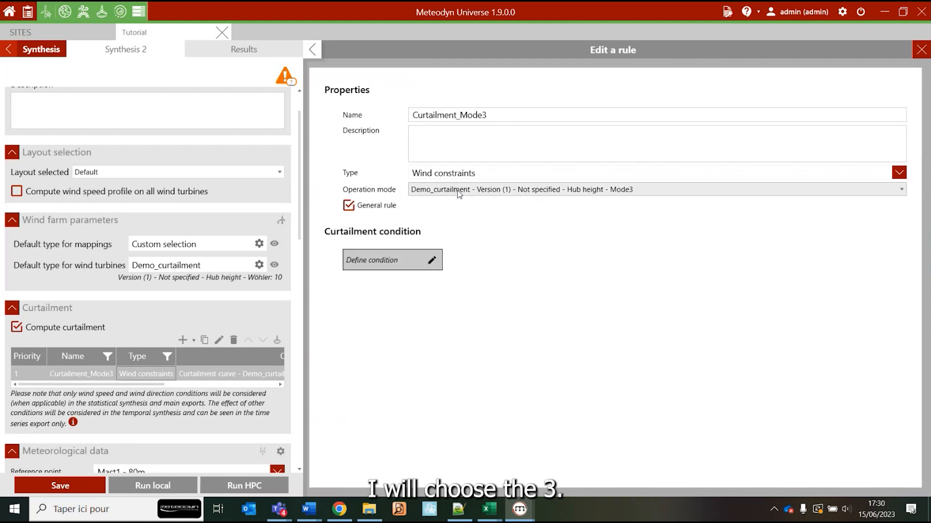
- Turn off the general rule option and limit the rule to WindTurbine6 through WindTurbine10 by deselecting WindTurbine1 to WindTurbine5
left_click(381, 208)
left_click(509, 206)
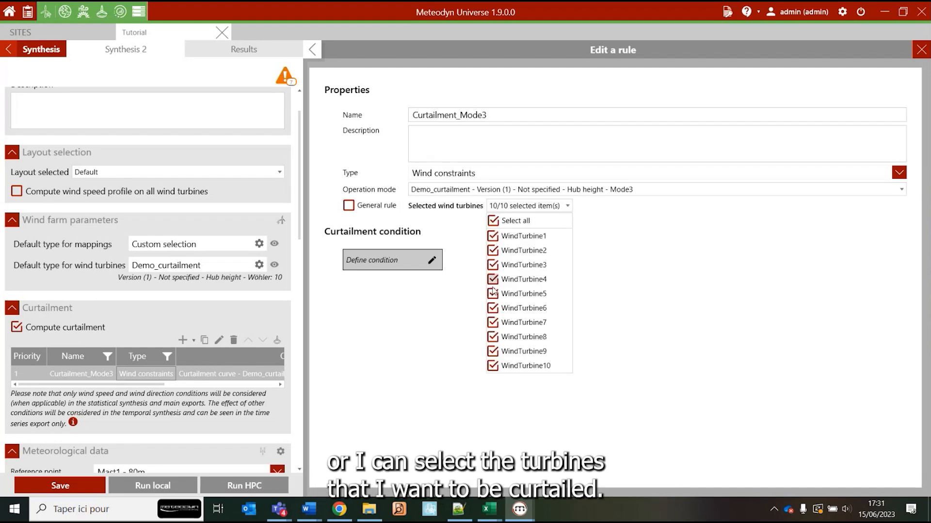
left_click(493, 237)
left_click(493, 251)
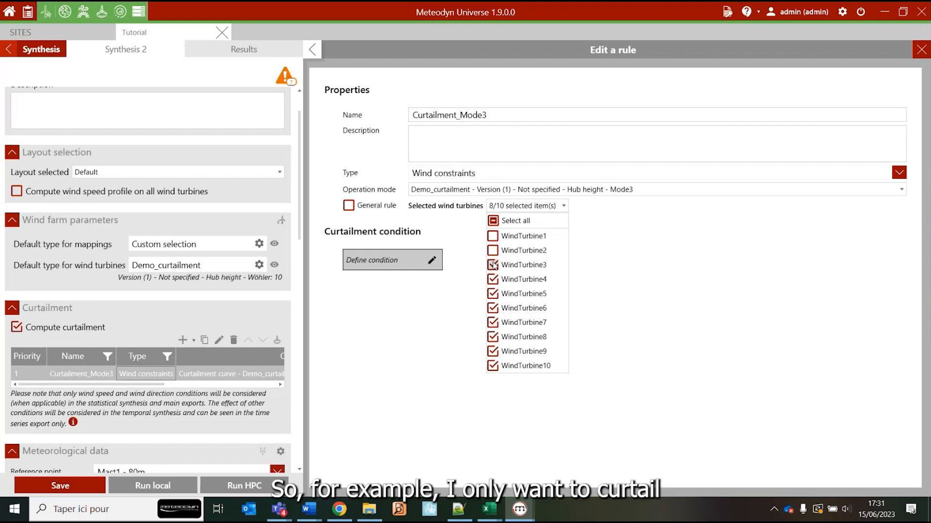
left_click(492, 265)
left_click(492, 280)
left_click(492, 294)
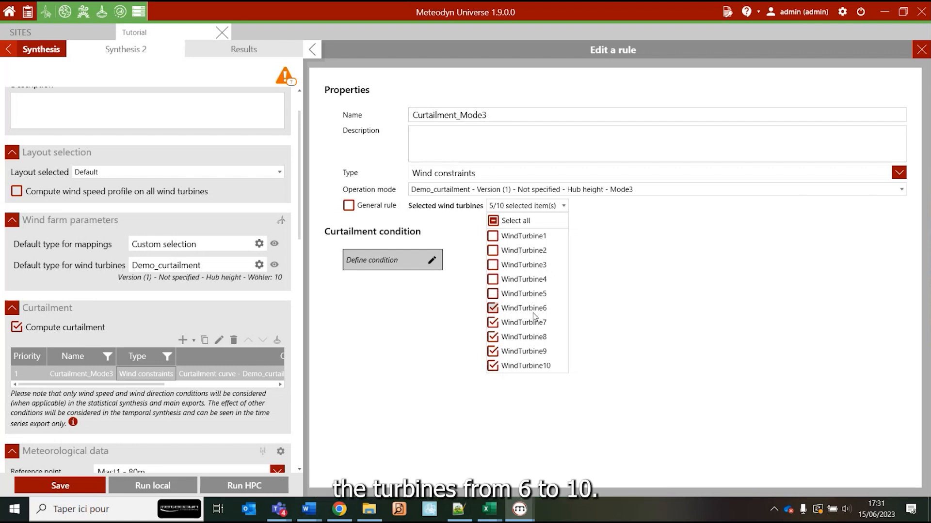
left_click(473, 267)
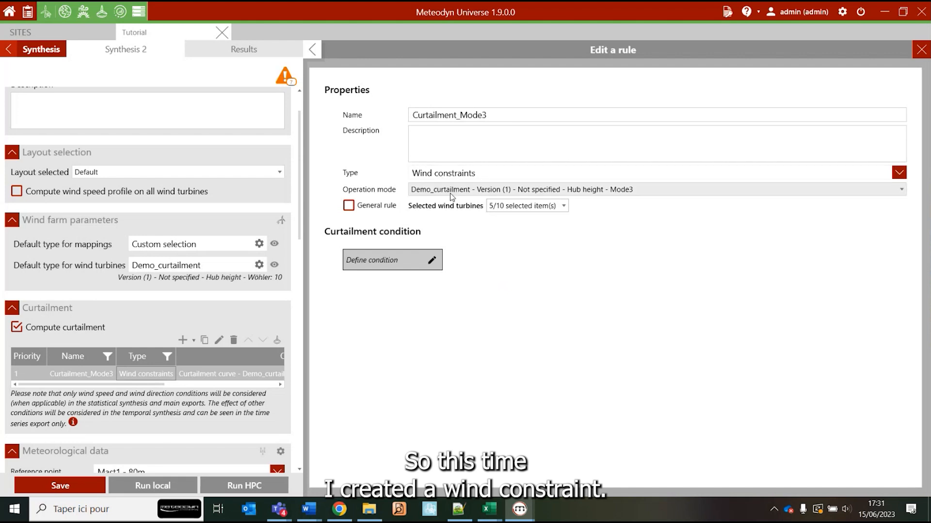
- Define the curtailment condition as a single value condition with wind speed superior to 6 m/s and no hysteresis
left_click(433, 260)
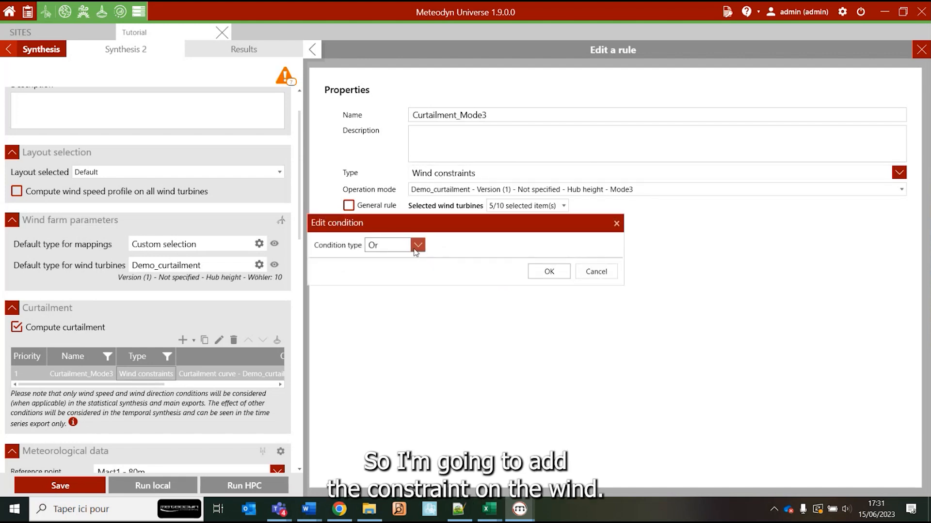
left_click(418, 245)
left_click(385, 289)
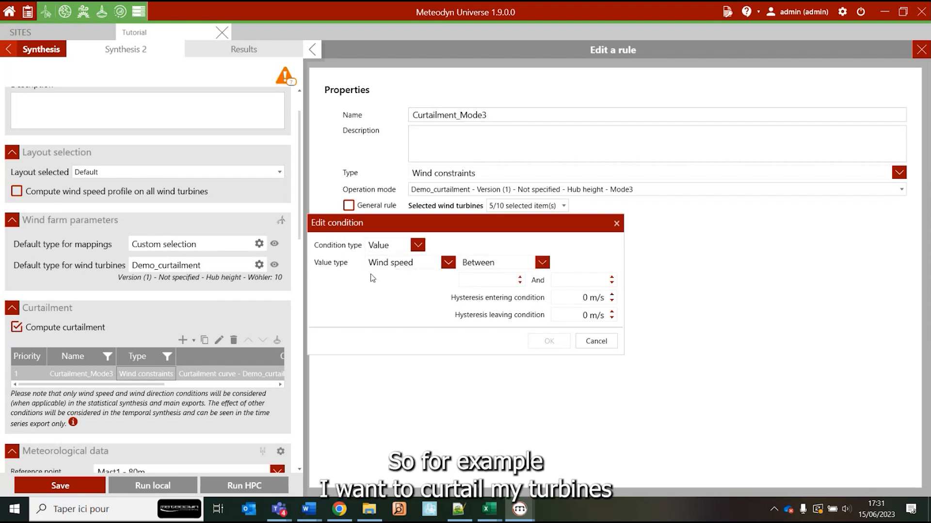
left_click(494, 263)
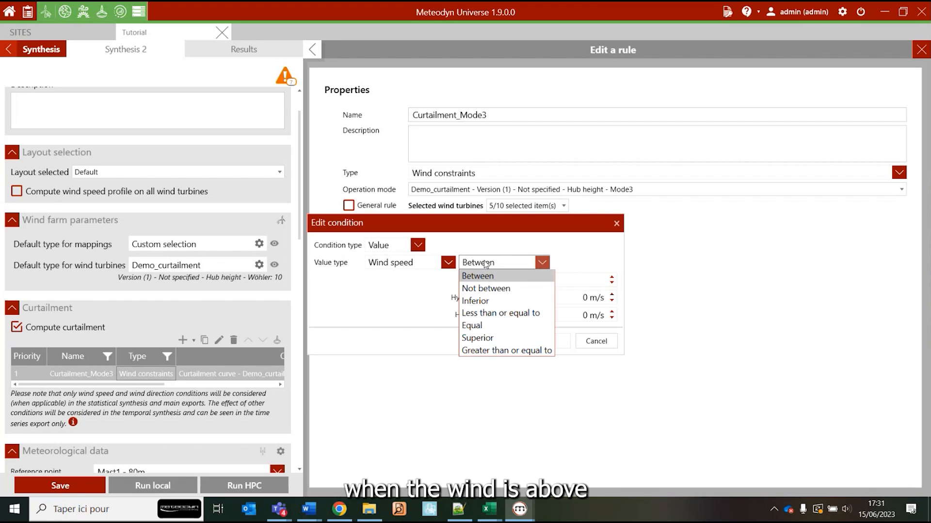
left_click(475, 301)
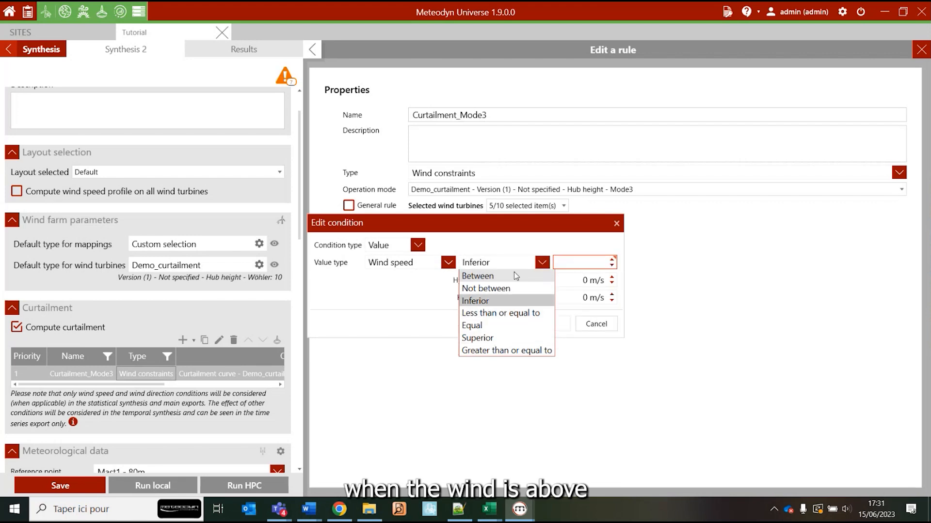
left_click(579, 268)
left_click(538, 262)
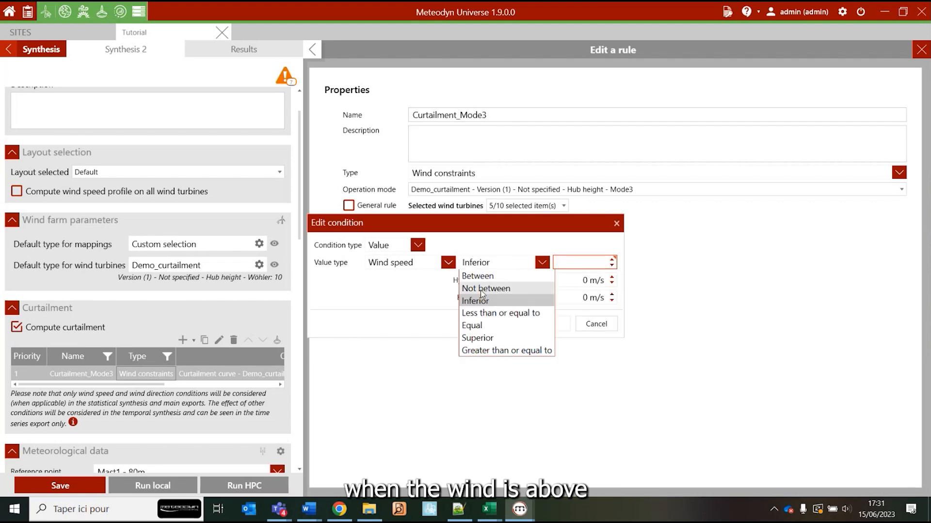
left_click(487, 326)
left_click(477, 264)
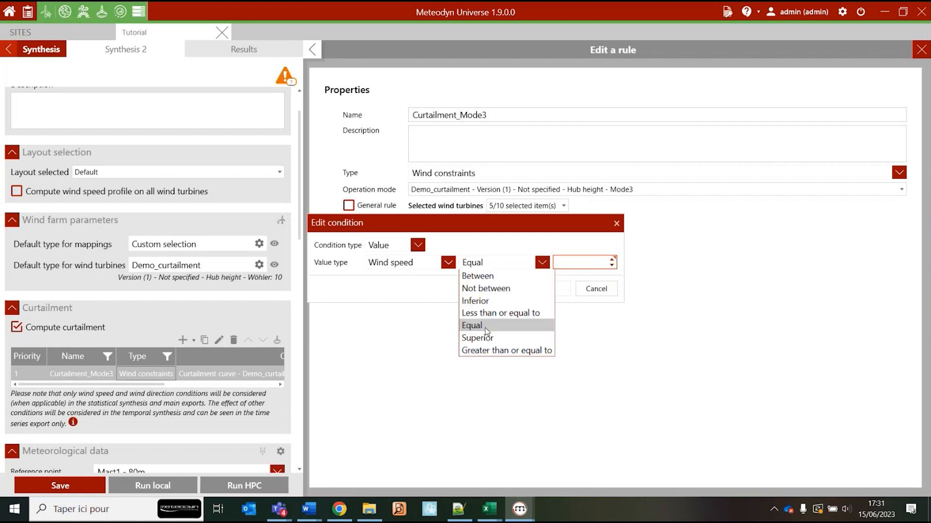
left_click(485, 336)
left_click(585, 261)
type("6")
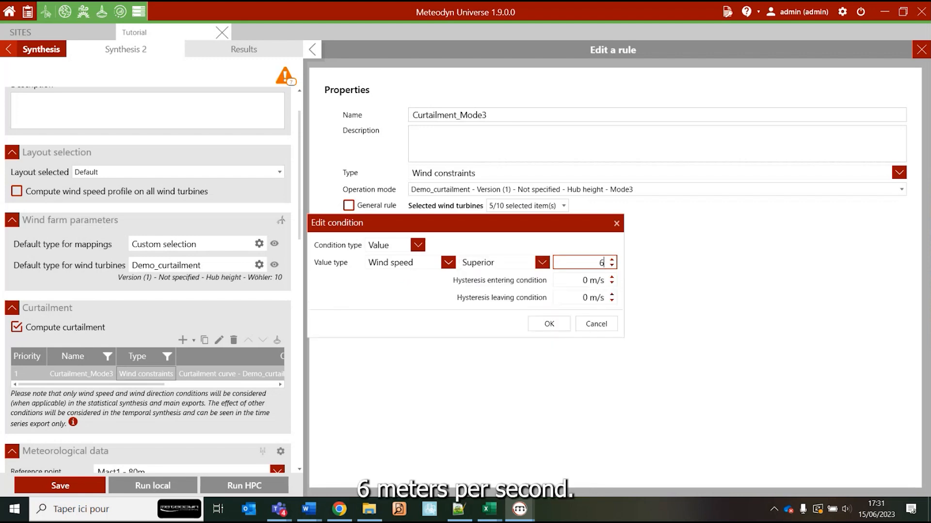
left_click(604, 249)
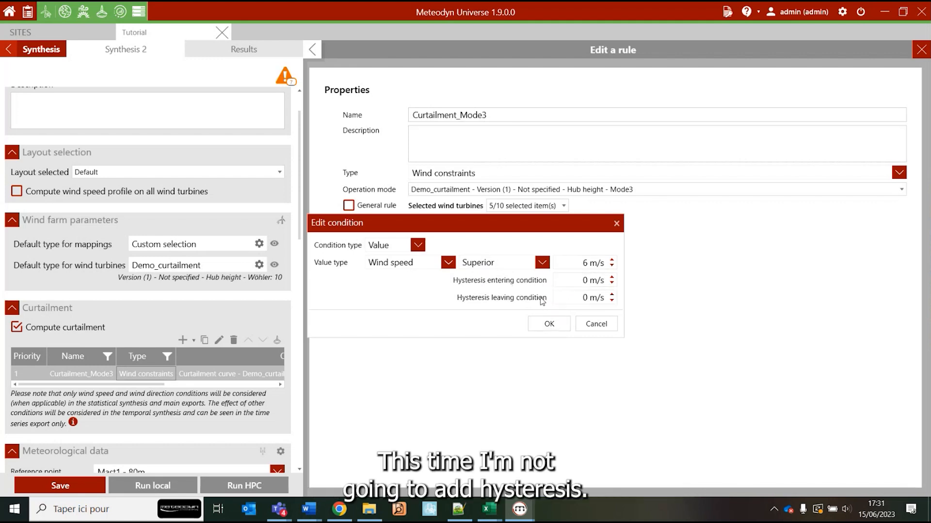
left_click(549, 325)
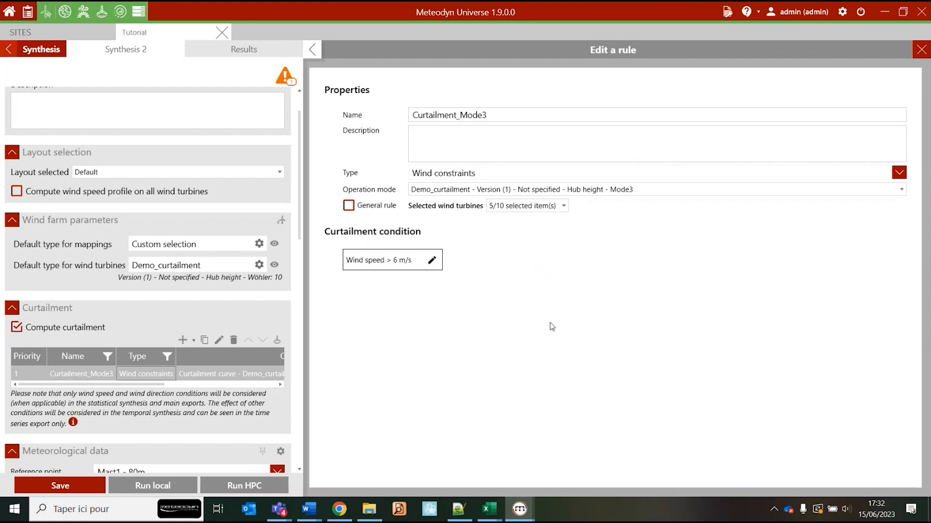
- Edit the curtailment condition and change its condition type to And so several conditions can be combined
left_click(430, 262)
left_click(393, 219)
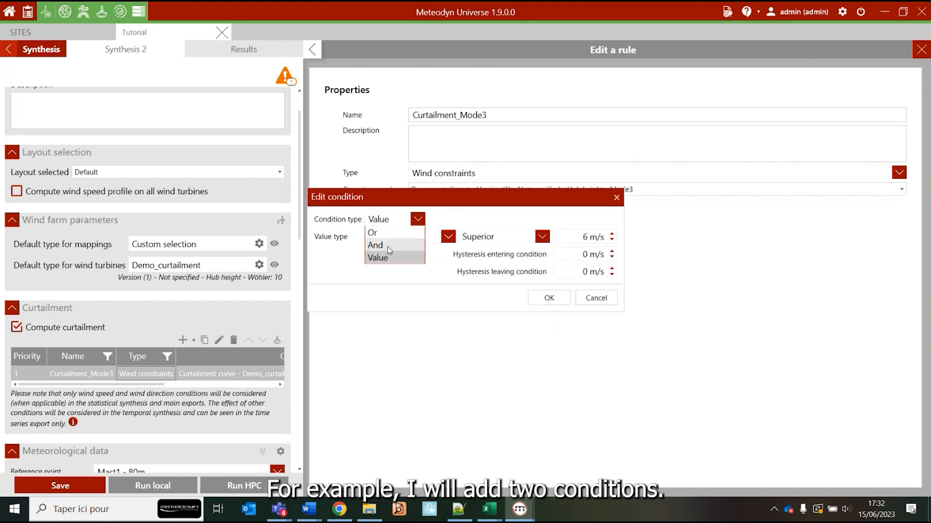
left_click(391, 246)
left_click(549, 248)
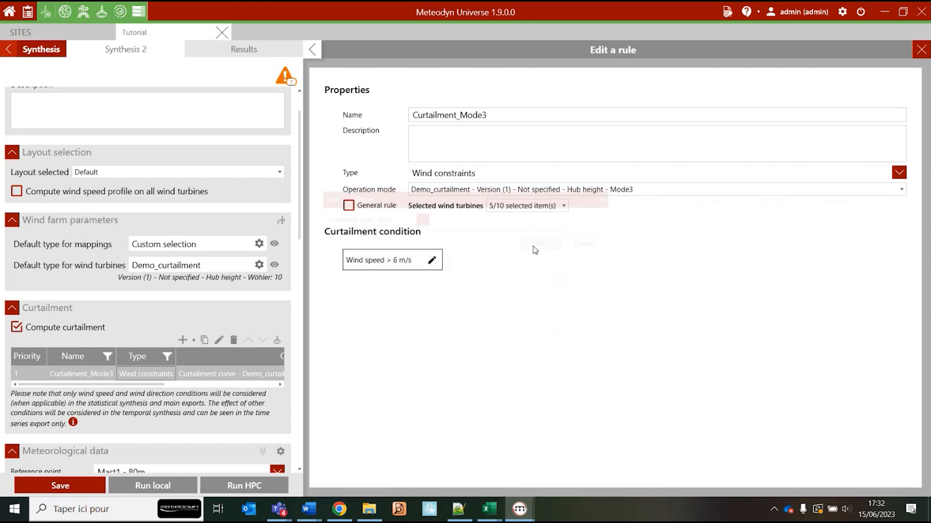
- Add a value condition to the And group with wind speed superior to 6 m/s
left_click(439, 262)
left_click(418, 245)
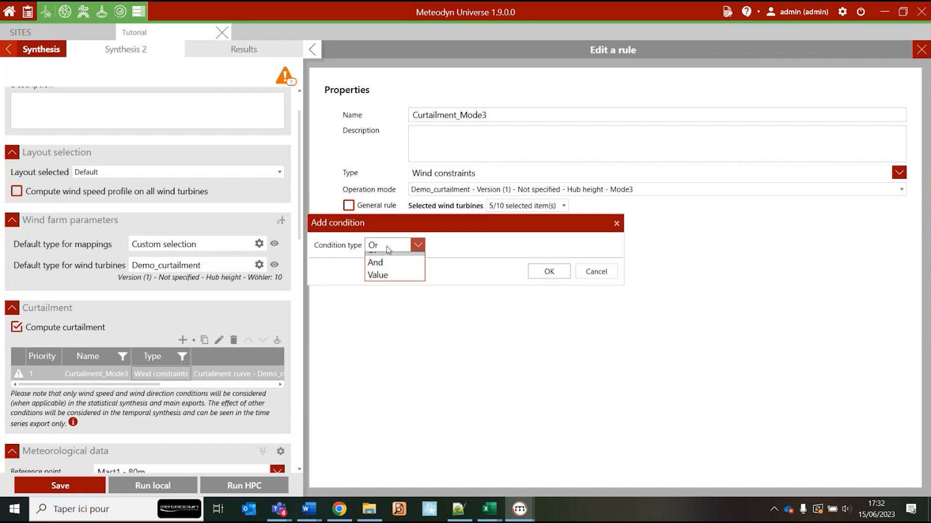
left_click(388, 285)
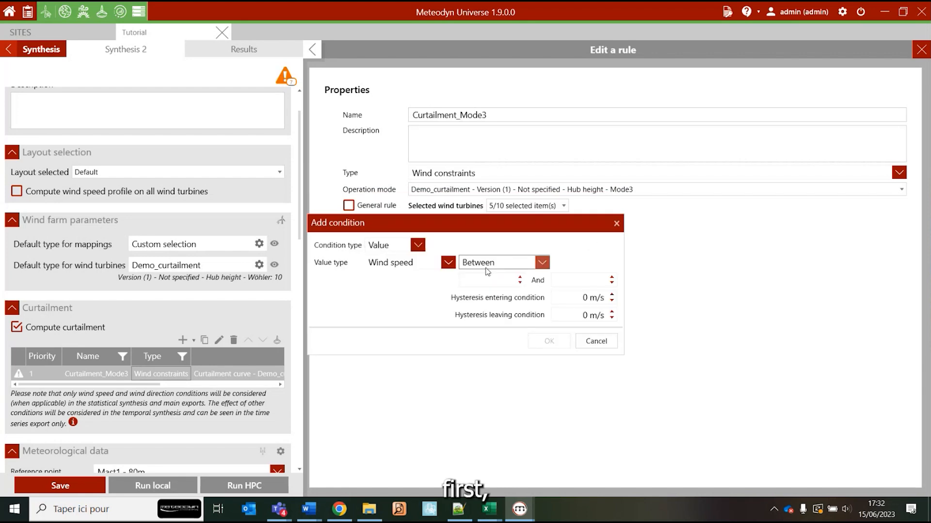
left_click(510, 262)
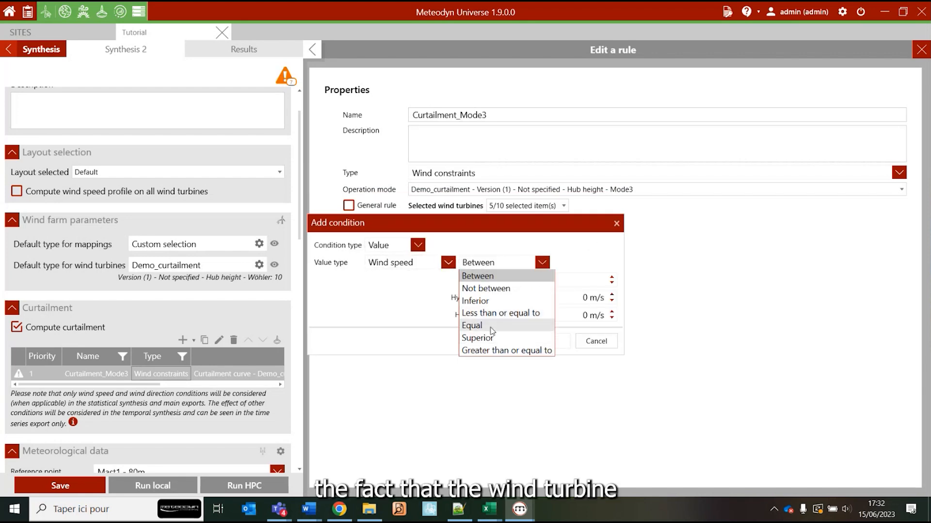
left_click(494, 342)
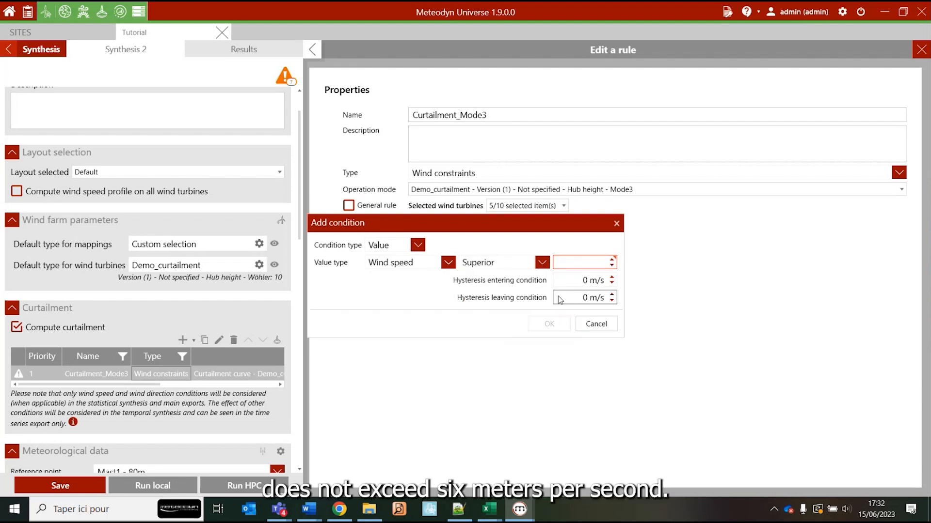
type("6")
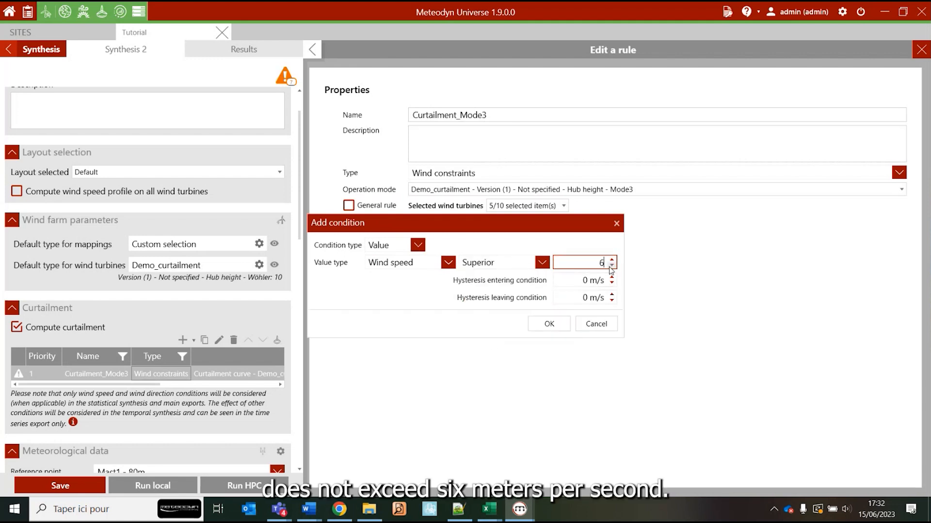
left_click(550, 324)
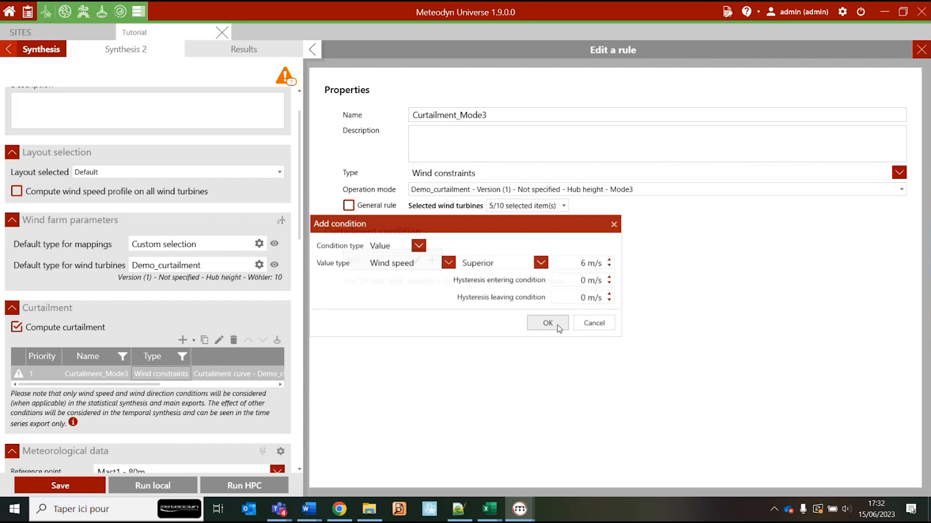
- Add a value condition to the And group with direction between 250° and 270° and no hysteresis
left_click(432, 261)
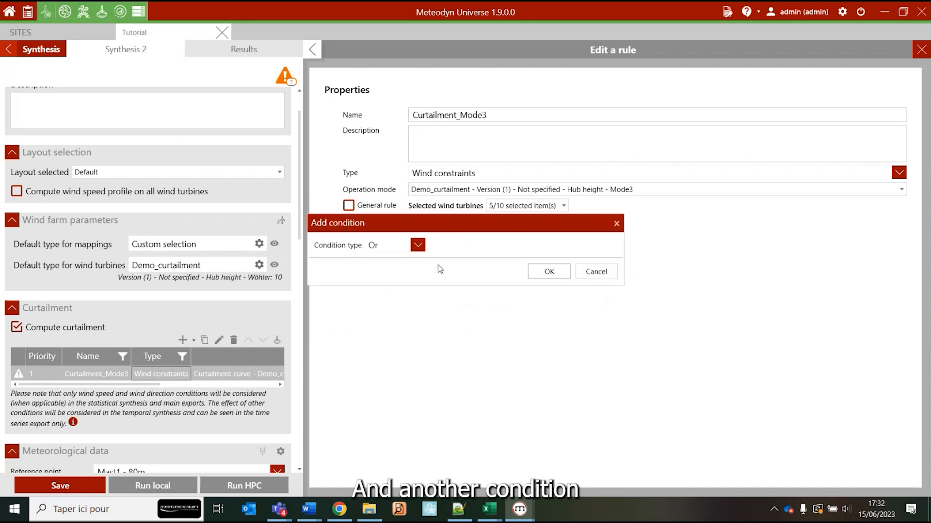
left_click(418, 245)
left_click(388, 284)
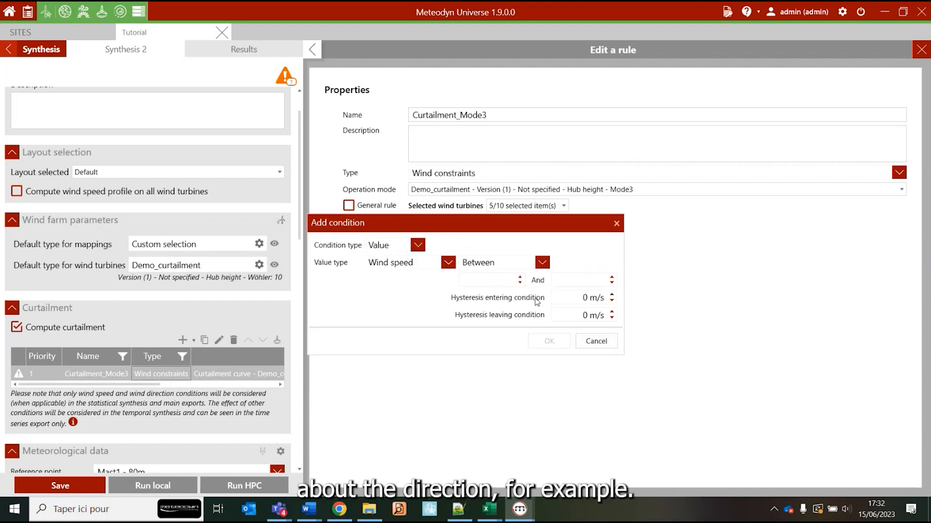
left_click(436, 264)
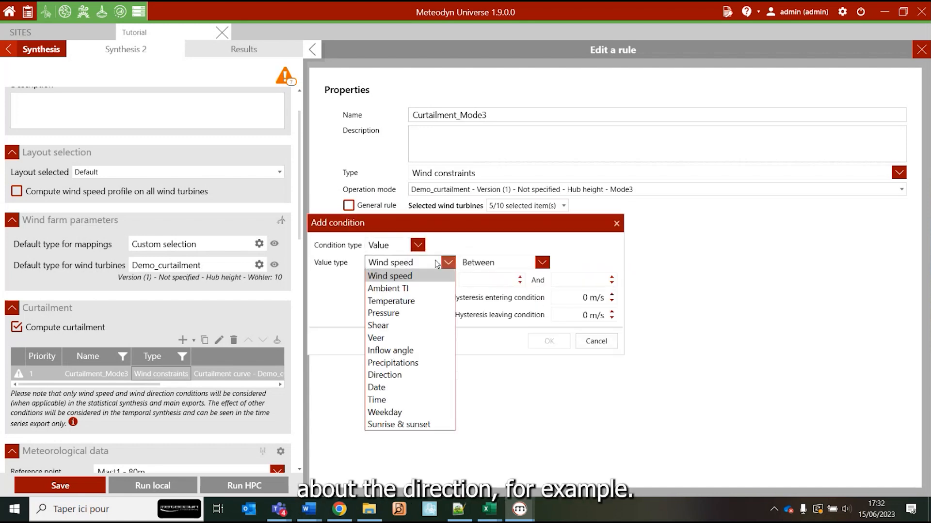
left_click(393, 375)
left_click(500, 265)
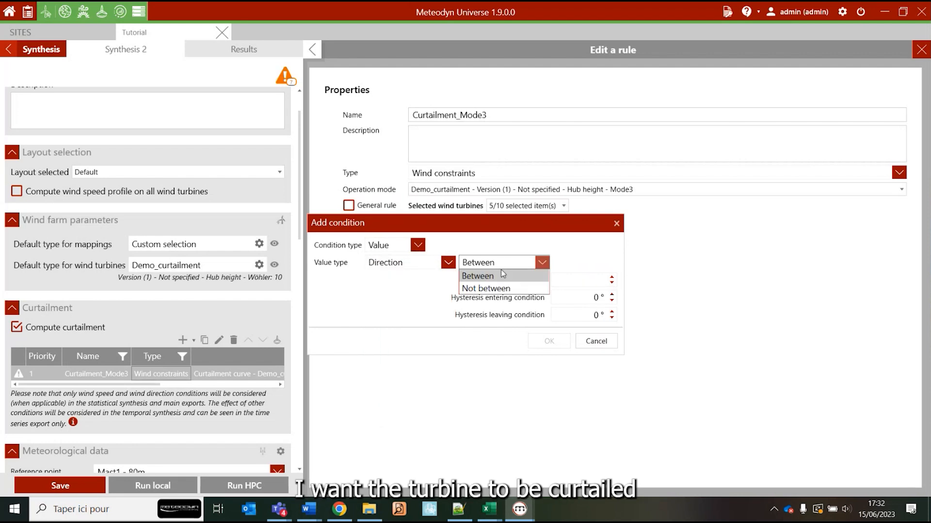
left_click(502, 278)
left_click(484, 281)
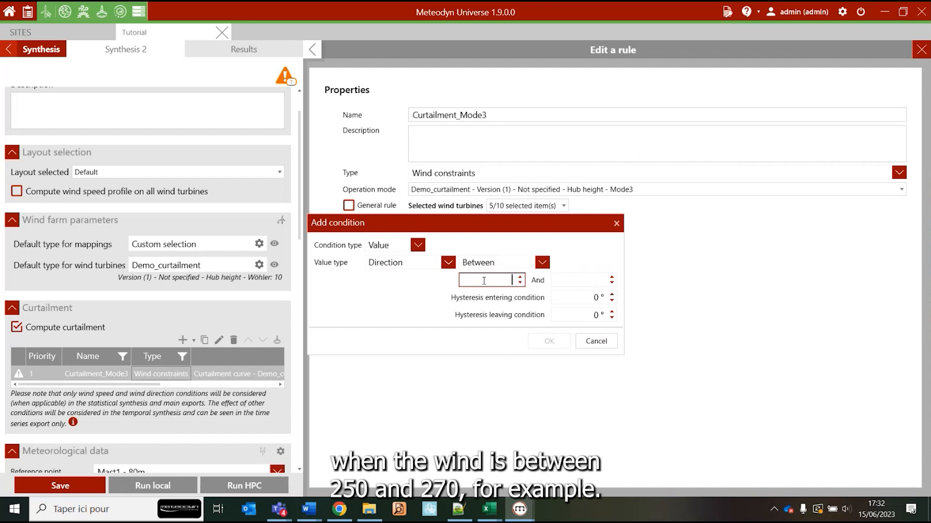
left_click(584, 281)
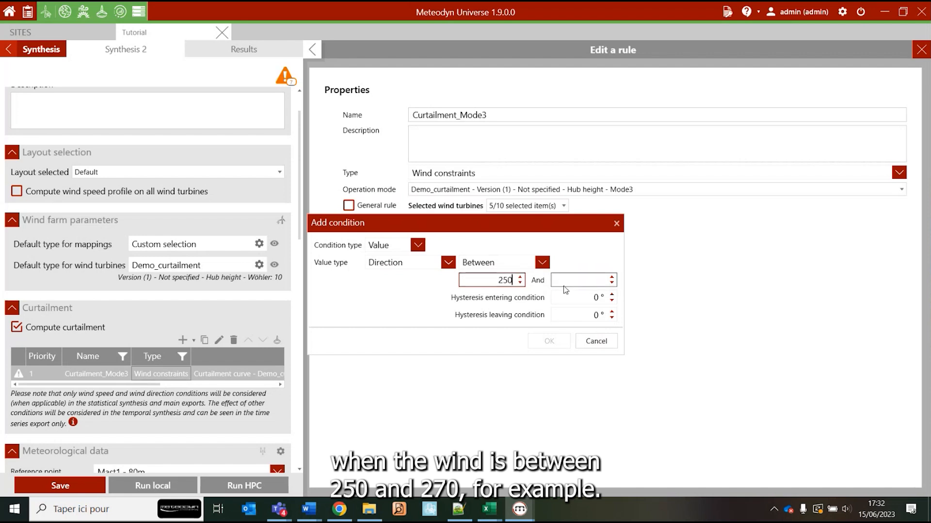
type("27")
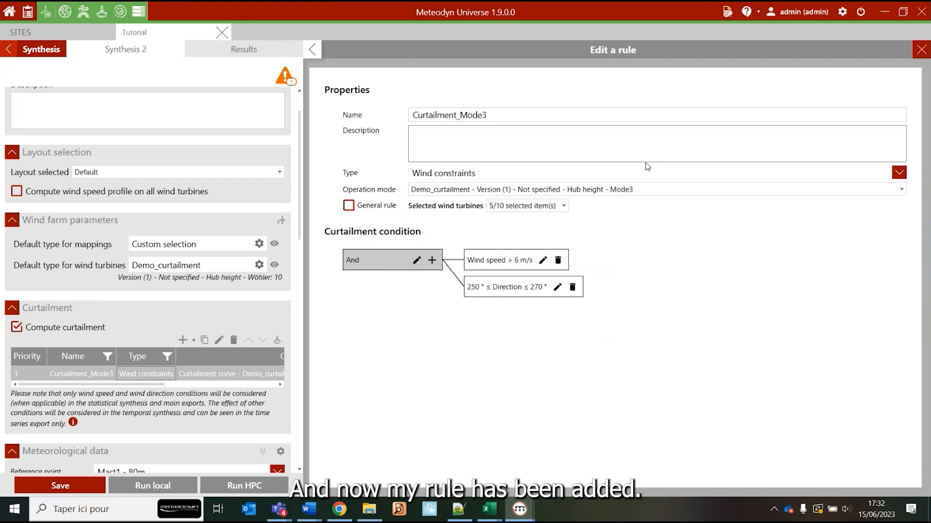
- Add a new blank rule to the curtailment list below Curtailment_Mode3
mouse_move(91, 388)
left_mouse_down()
mouse_move(213, 388)
mouse_move(92, 388)
left_mouse_up()
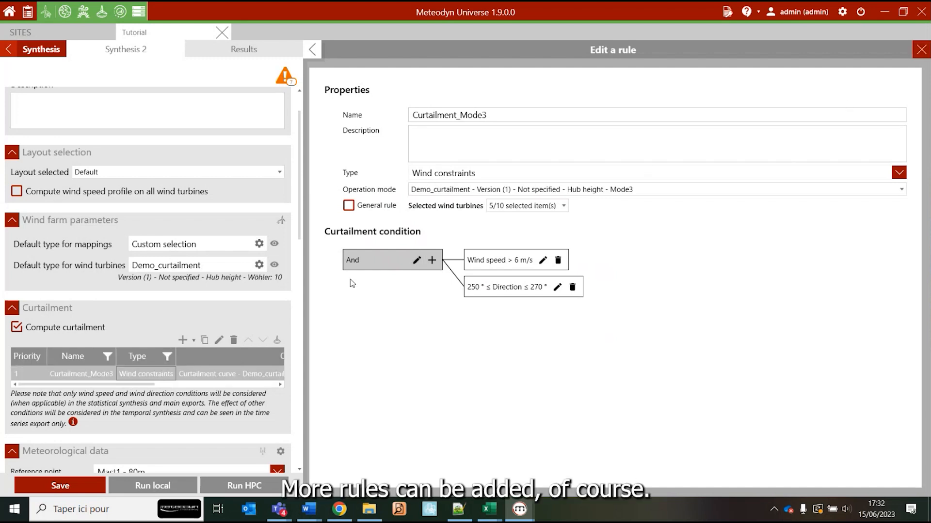
left_click(185, 341)
left_click(38, 367)
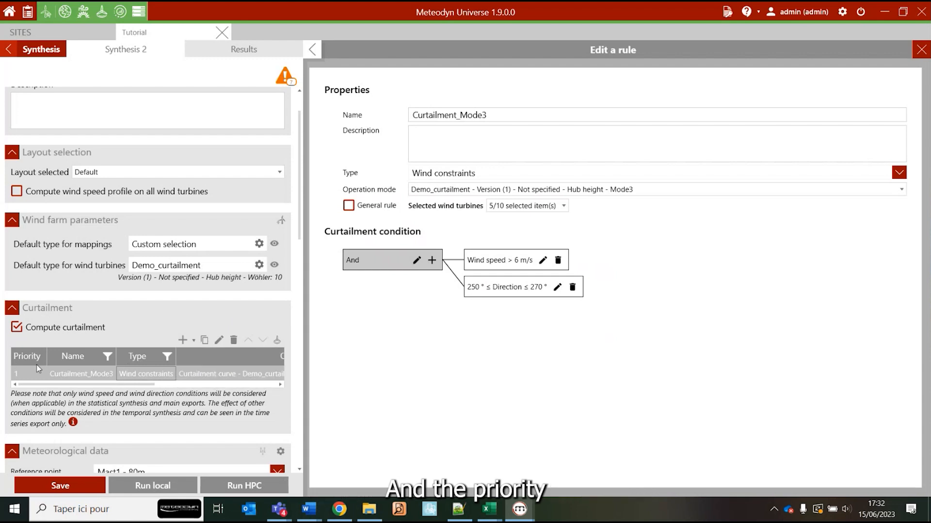
left_click(193, 340)
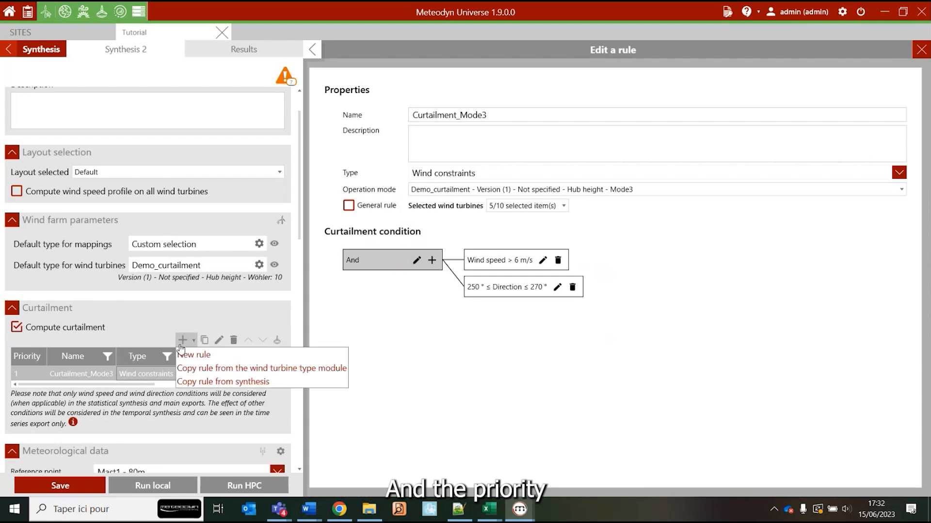
left_click(196, 354)
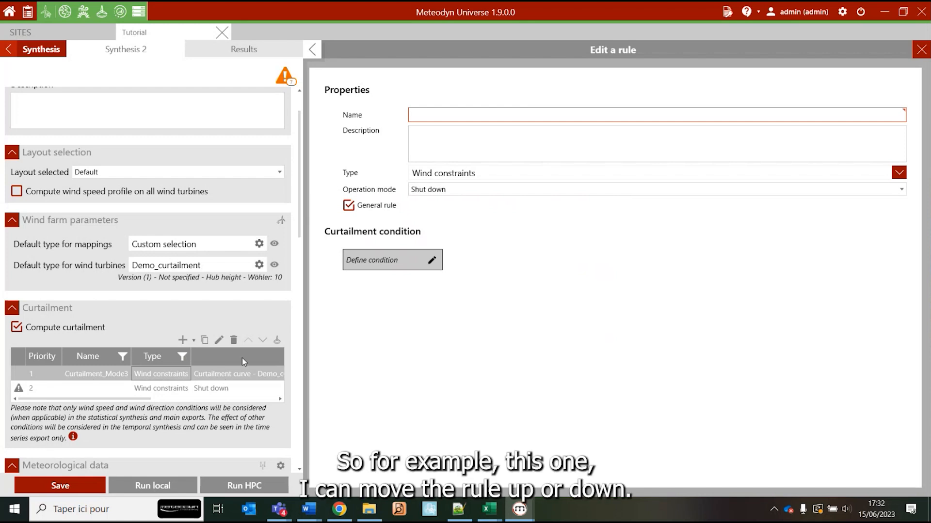
- Delete the unnamed priority 2 rule from the curtailment list
left_click(237, 388)
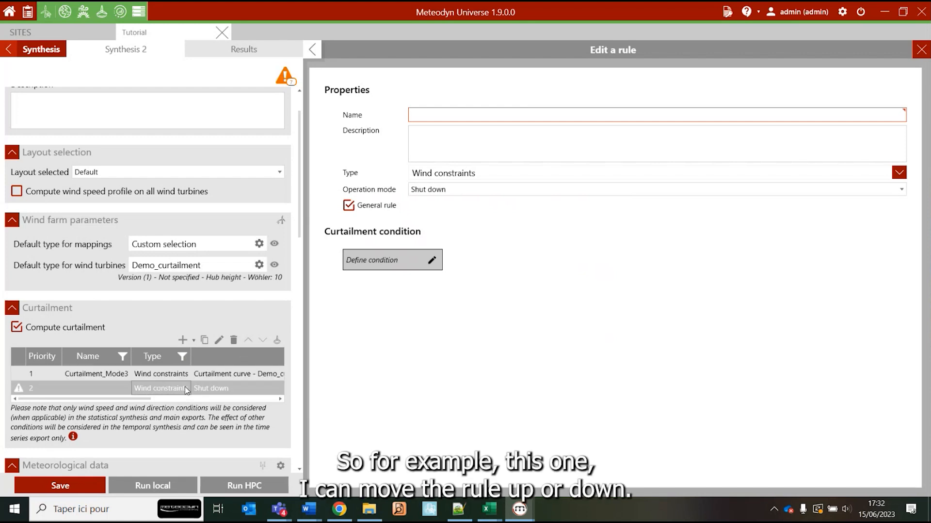
left_click(234, 340)
left_click(493, 273)
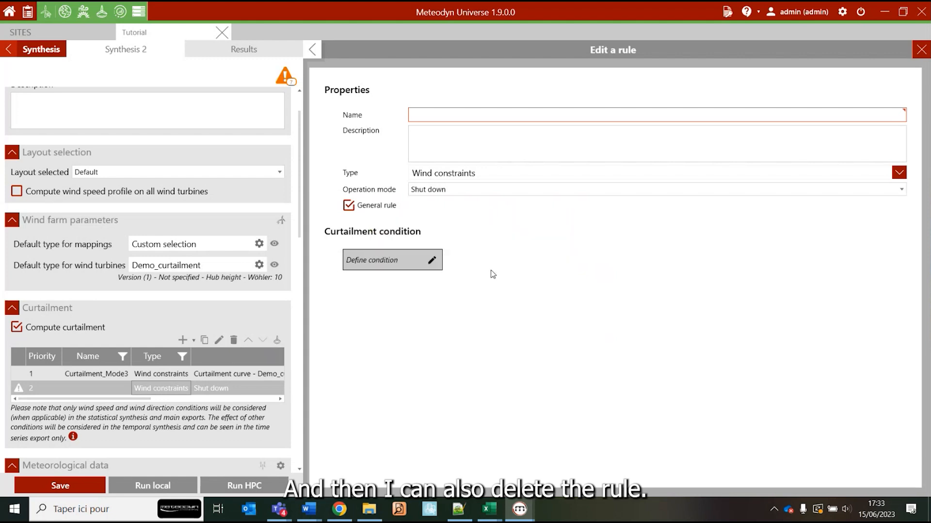
- Review the operation mode of Curtailment_Mode3 and the meteorological data and temporal synthesis sections of Synthesis 2
scroll(234, 375, "right", 3)
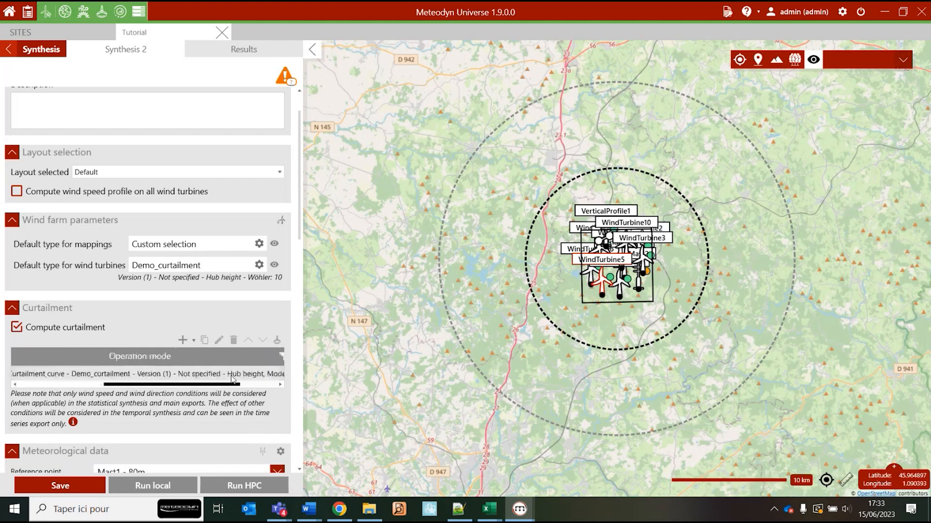
scroll(235, 377, "left", 3)
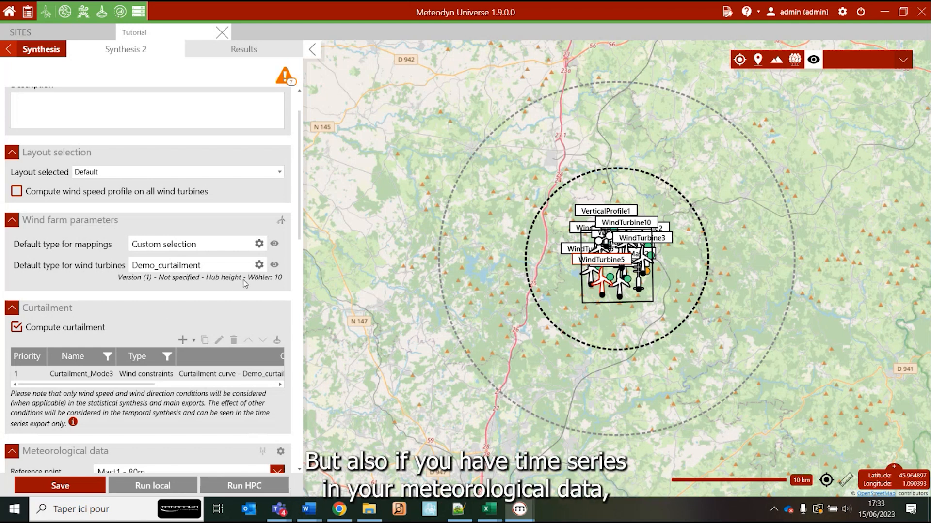
left_click_drag(300, 227, 301, 252)
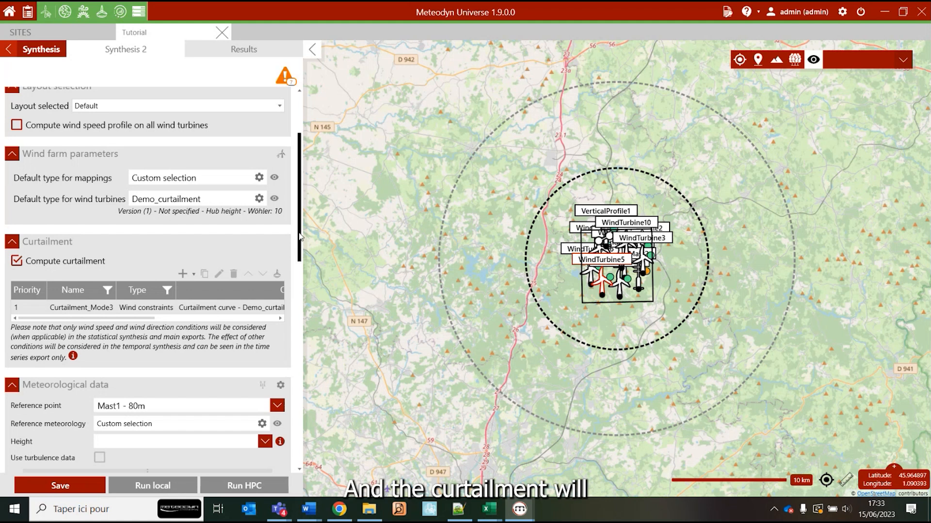
scroll(299, 262, "down", 4)
scroll(298, 286, "down", 3)
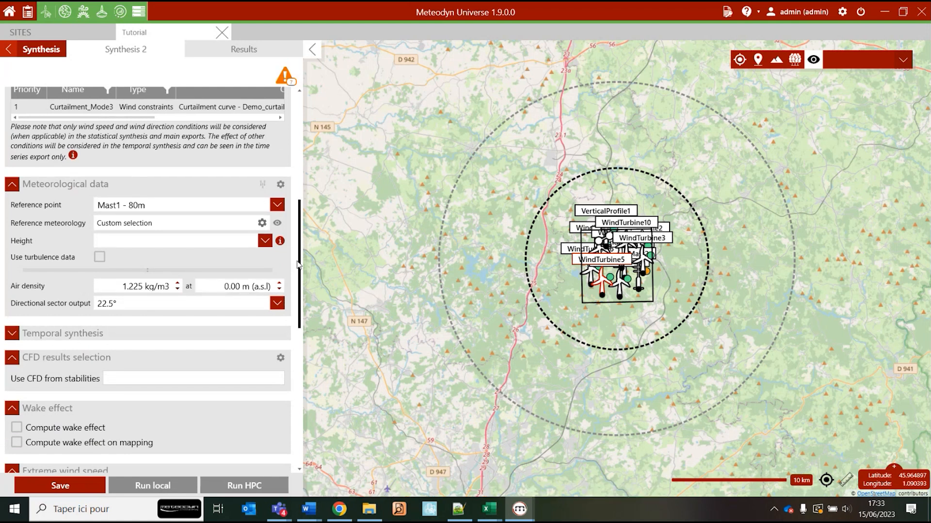
left_click_drag(299, 247, 291, 141)
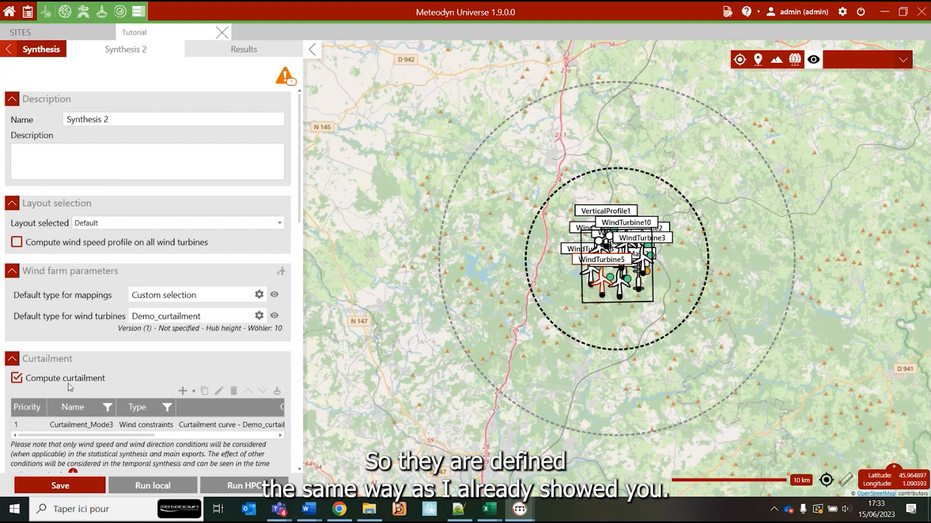
- Create a new curtailment rule named Night with Group access level in the wind turbine type module
left_click(101, 16)
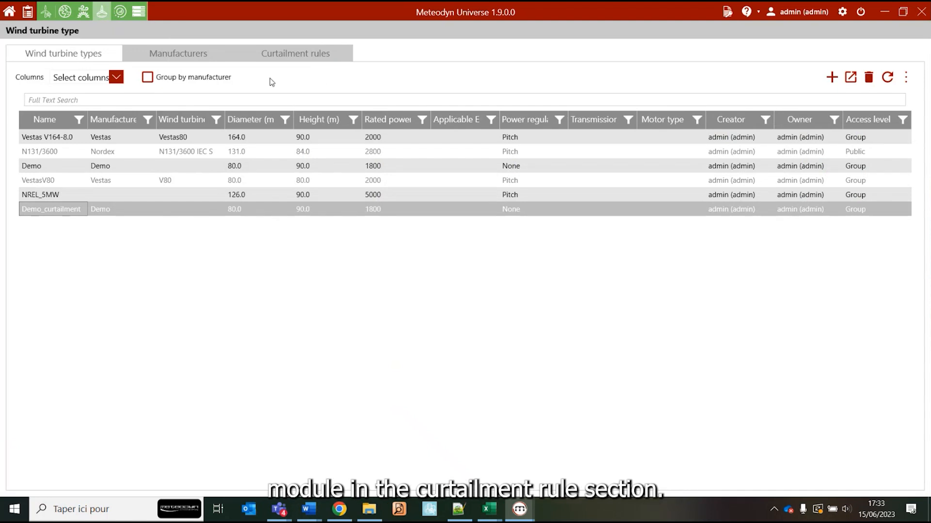
left_click(280, 56)
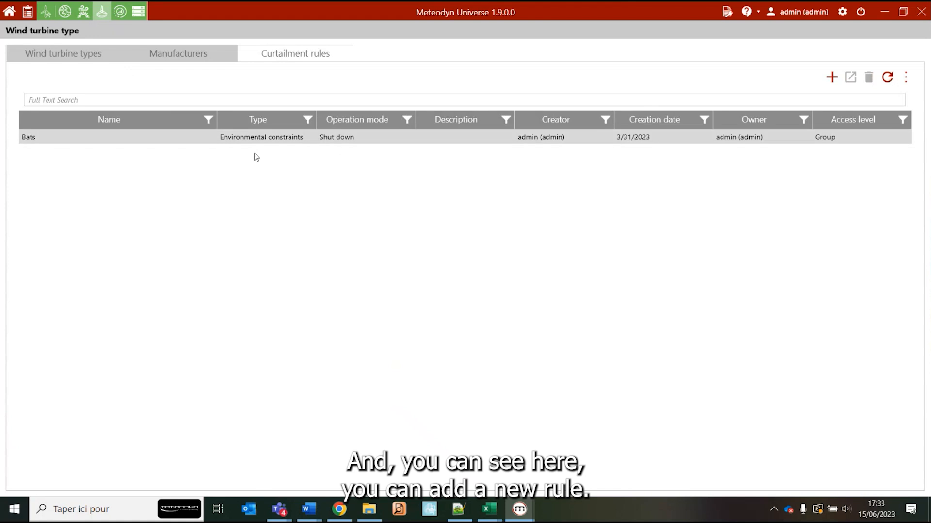
left_click(233, 141)
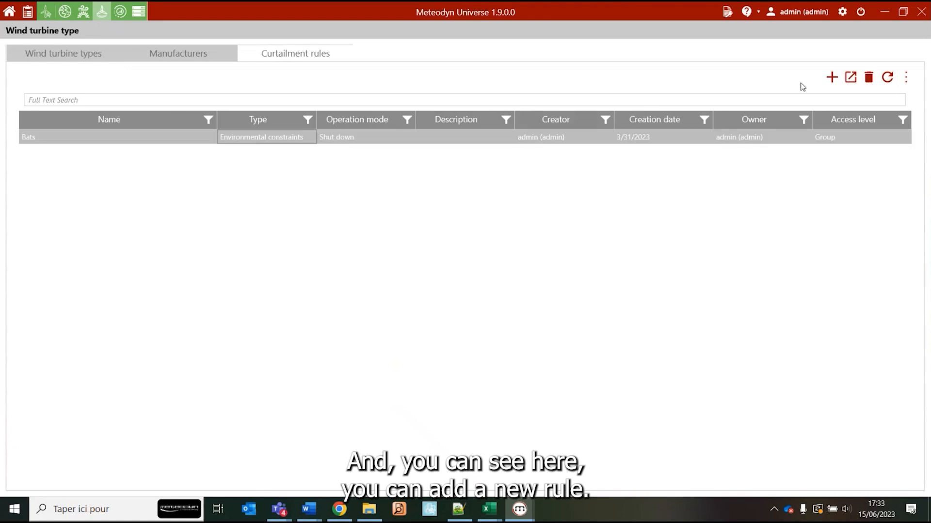
left_click(832, 78)
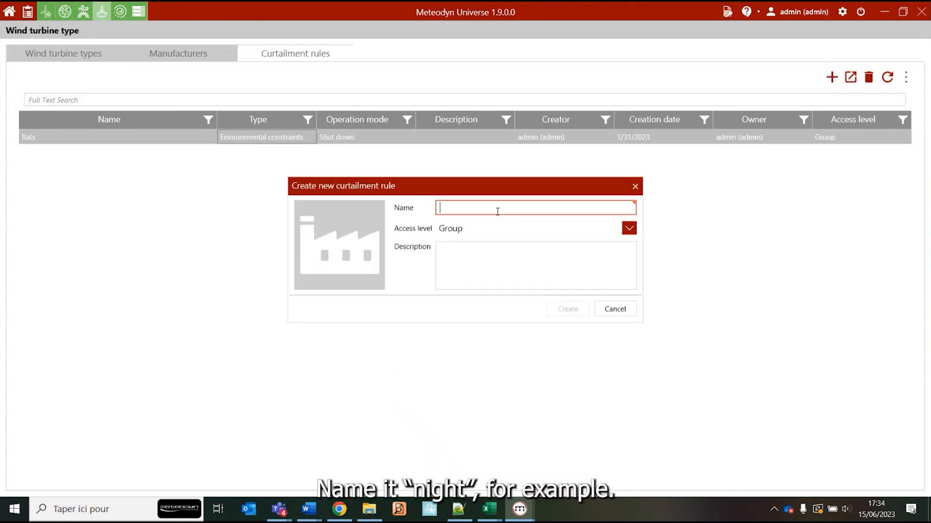
type("Night")
left_click(567, 308)
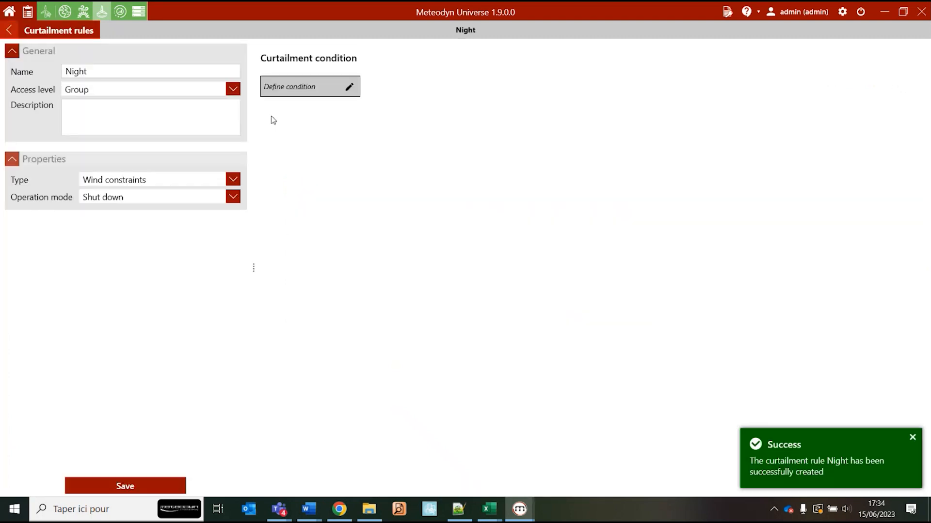
- Define the Night rule's condition as a Sunrise & sunset value condition set to Night with zero sunrise and sunset offsets
left_click(349, 87)
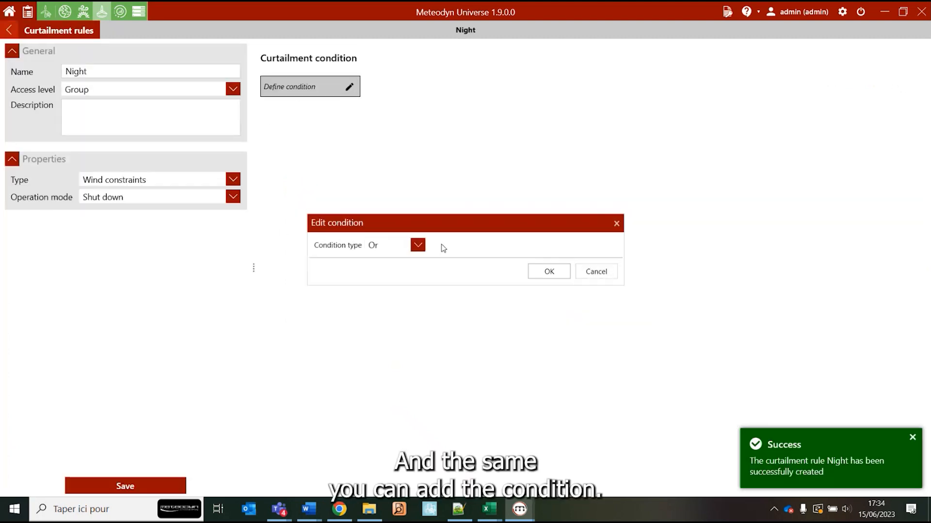
left_click(417, 245)
left_click(386, 284)
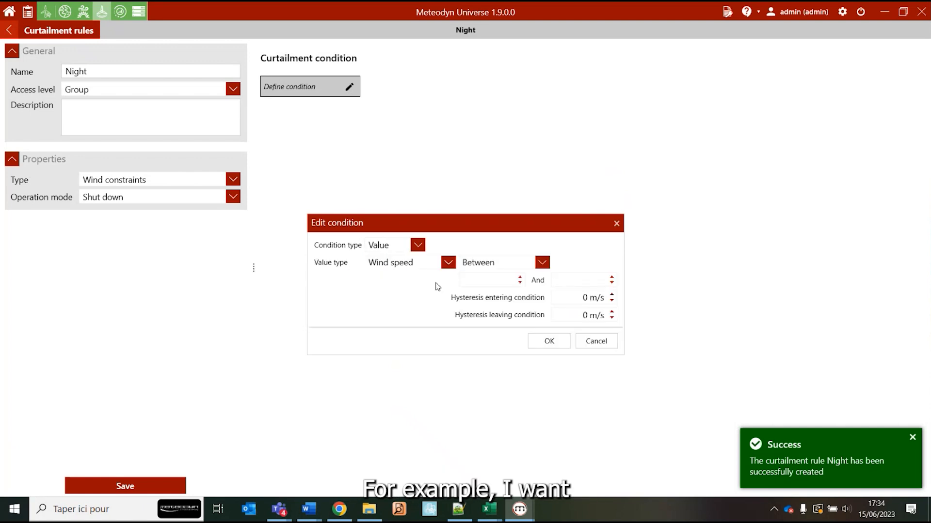
left_click(418, 264)
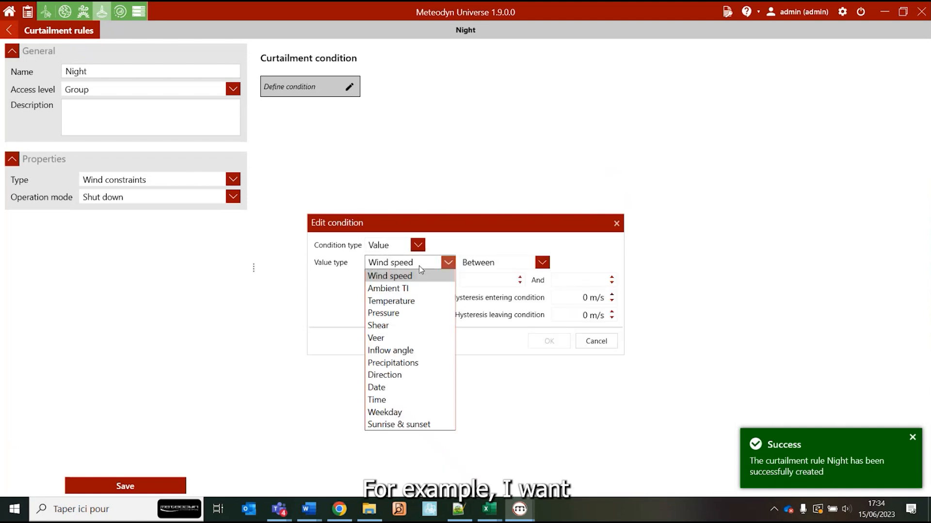
left_click(419, 424)
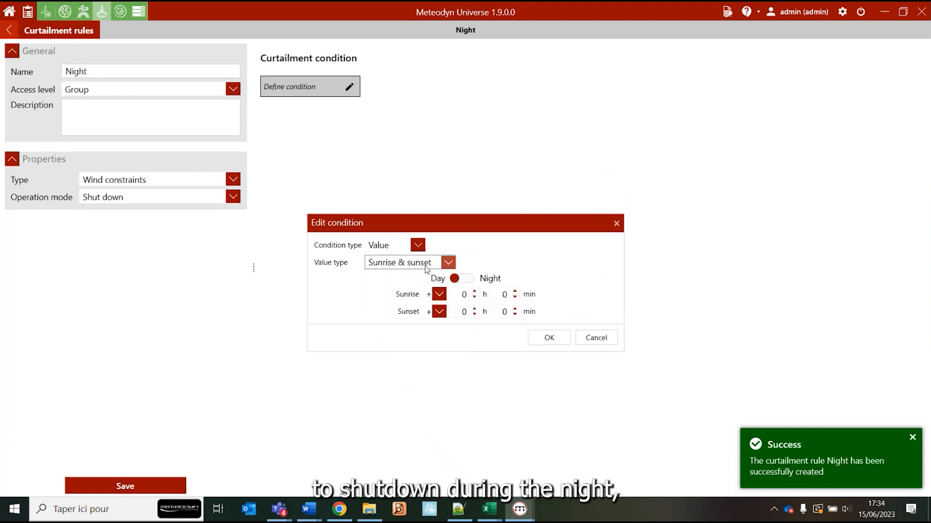
left_click(466, 280)
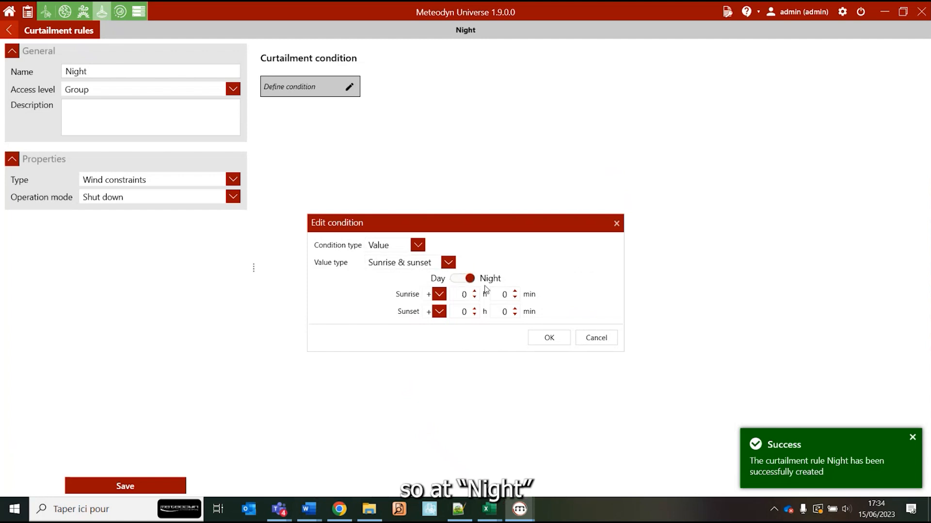
left_click(550, 339)
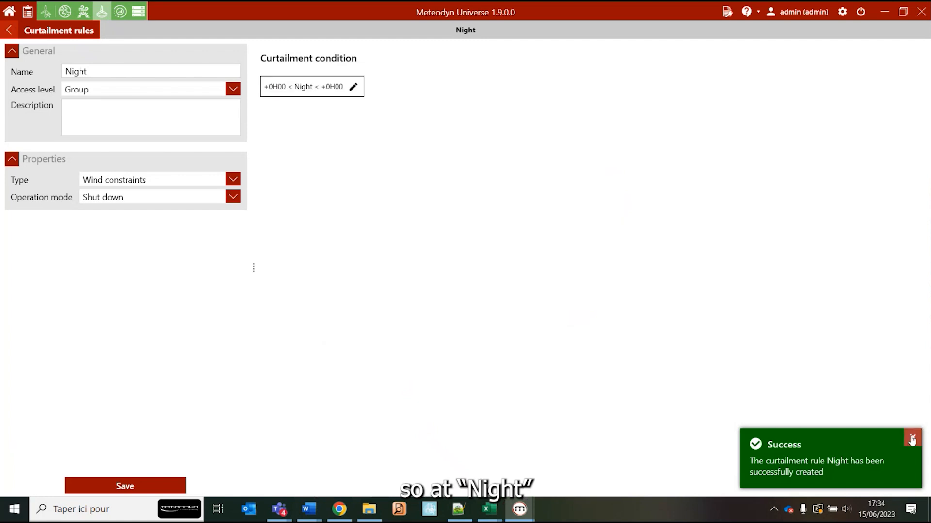
- Choose Shut down as the Night rule's operation mode, save the rule and return to the curtailment rules list
left_click(138, 199)
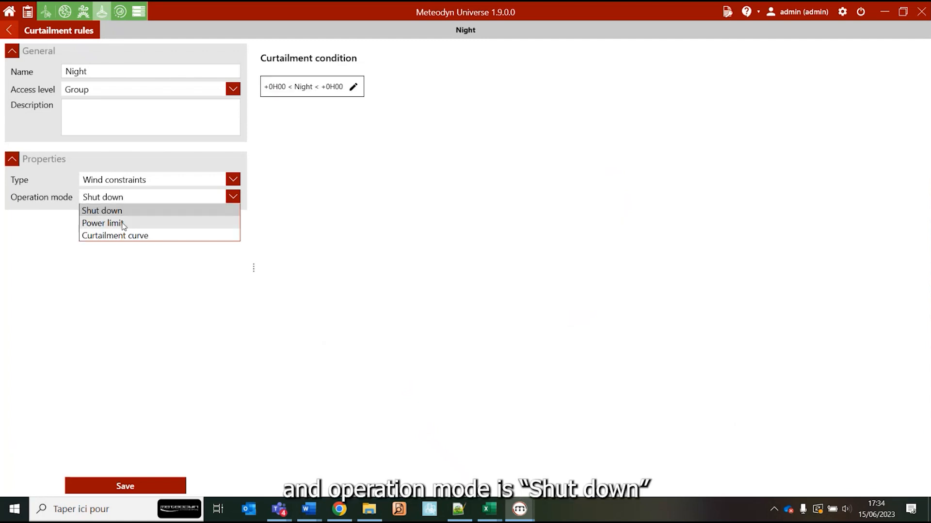
left_click(117, 209)
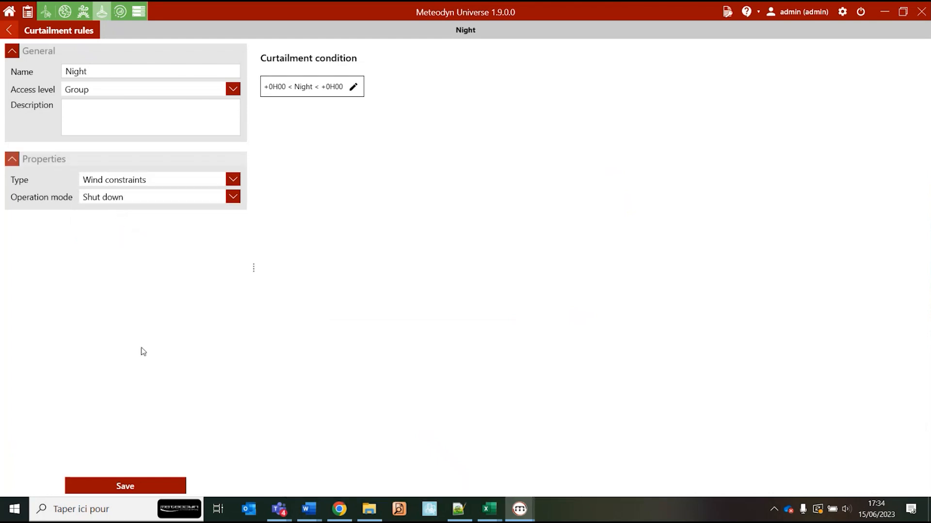
left_click(130, 486)
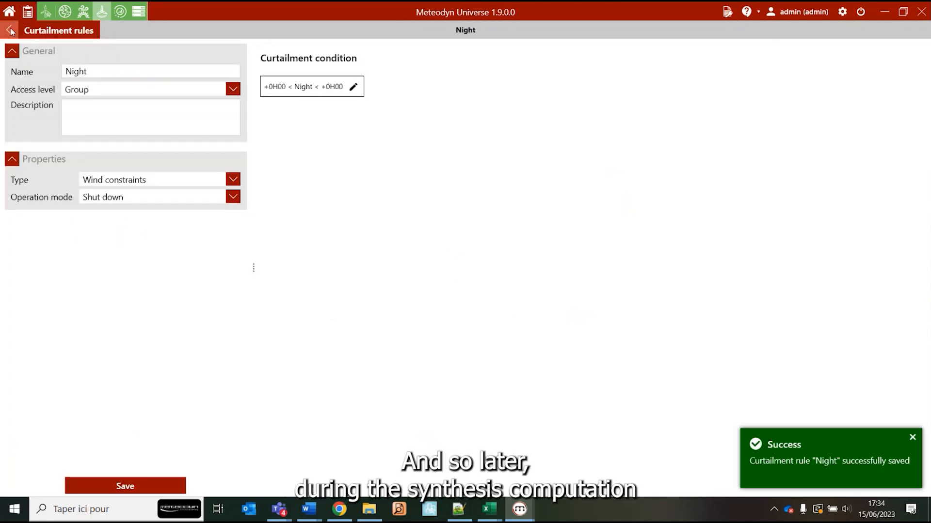
left_click(10, 30)
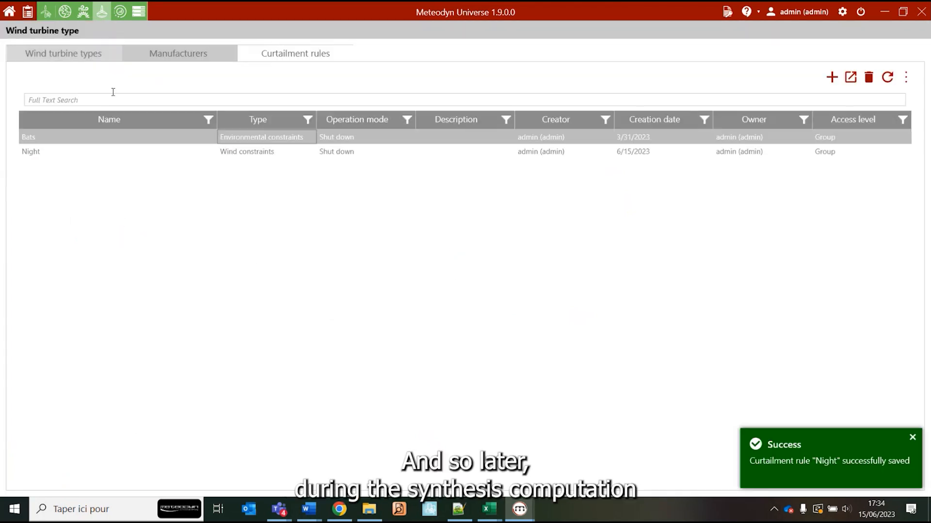
- Return to Synthesis 2 and copy the Night rule from the wind turbine type module into its curtailment rules
left_click(49, 17)
left_click(193, 391)
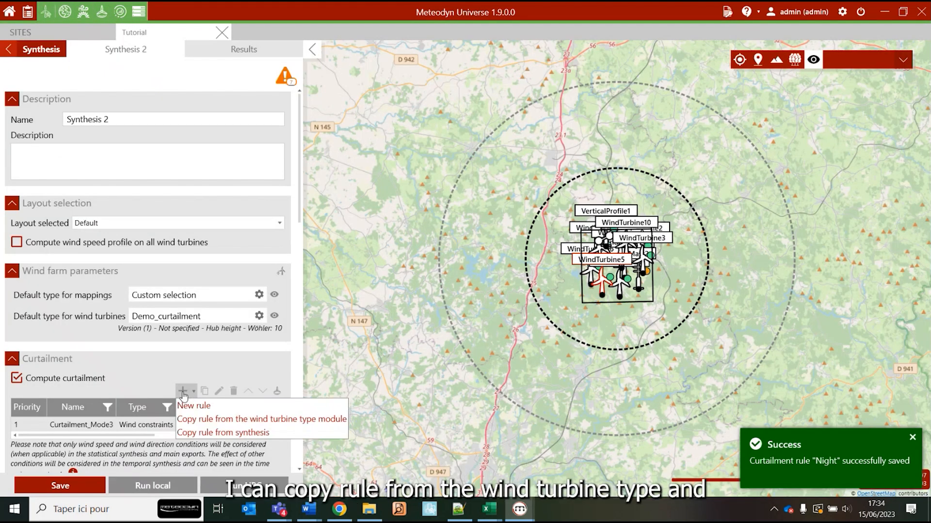
left_click(201, 419)
left_click(193, 273)
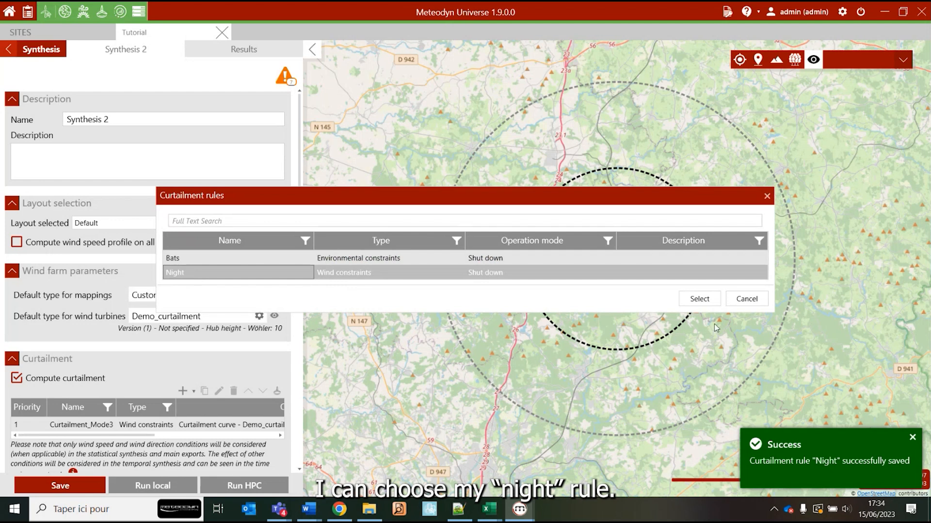
left_click(700, 299)
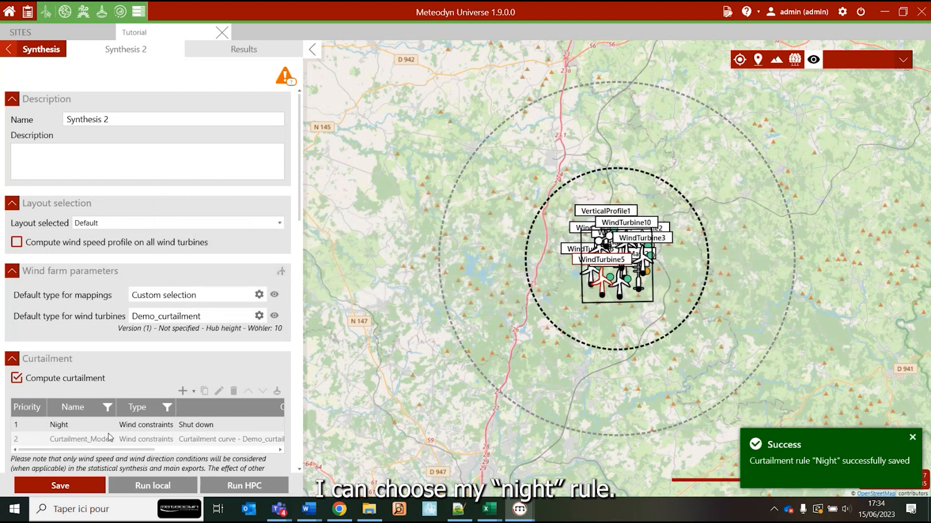
- Lower the Night rule's priority so that it ranks below Curtailment_Mode3 in the synthesis curtailment list
left_click(205, 425)
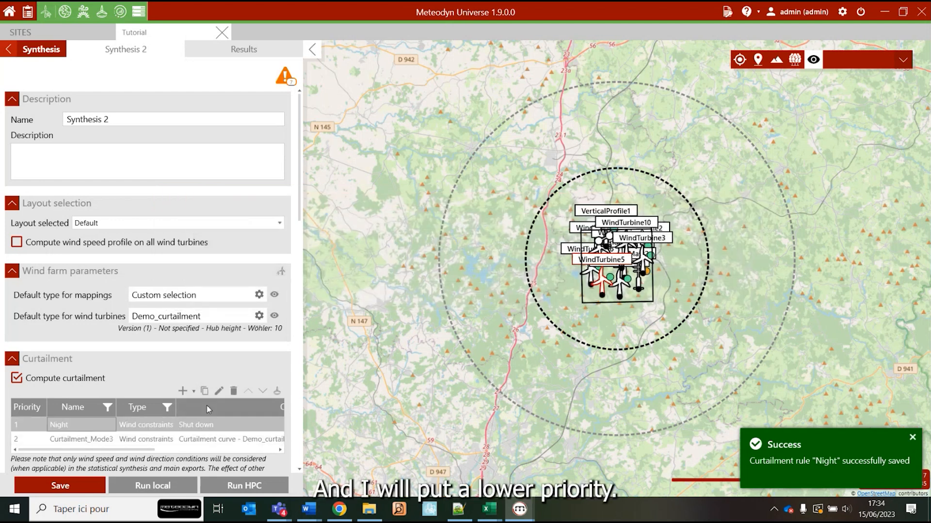
left_click(263, 390)
scroll(261, 397, "down", 1)
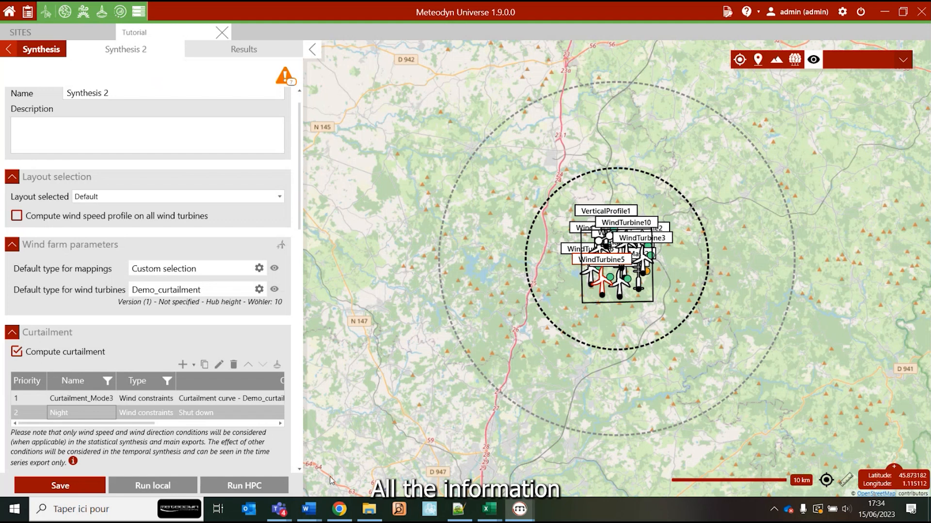
- Switch to Chrome and view the opening pages of the Wind Turbine Type user manual
left_click(340, 509)
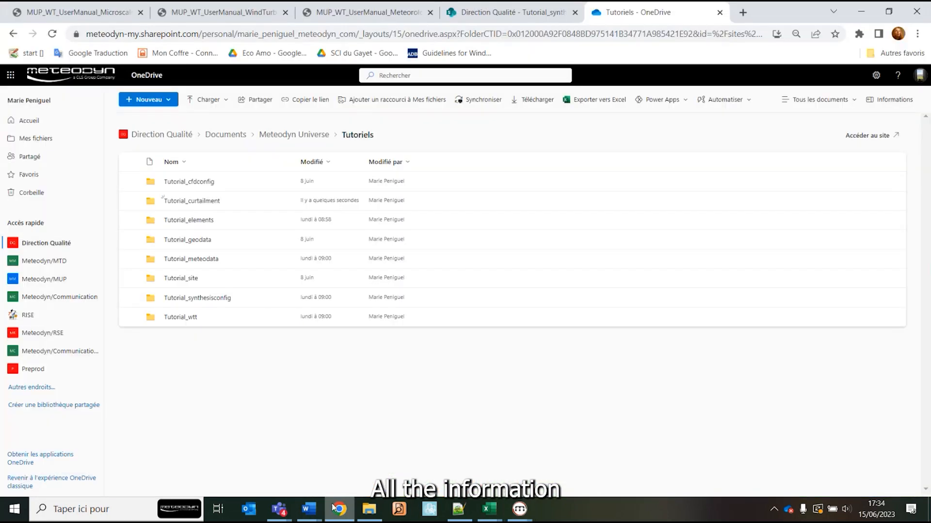
left_click(191, 12)
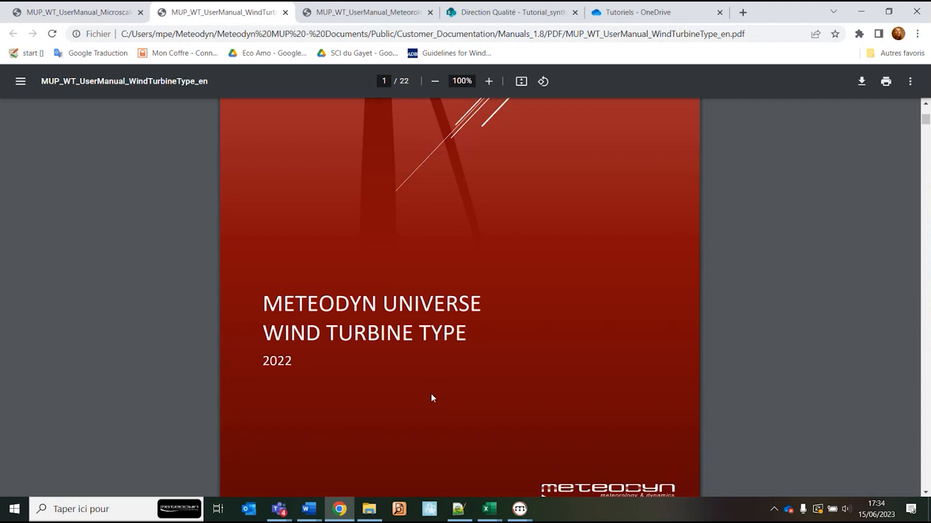
scroll(433, 398, "down", 7)
scroll(433, 398, "up", 5)
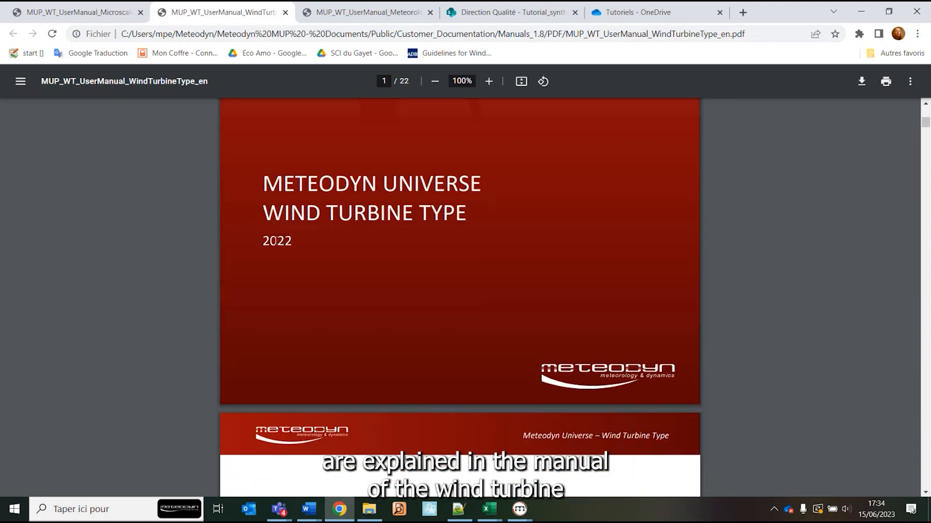
- Open section 1.6 Synthesis from the Microscale user manual's table of contents and look through it for the curtailment part
left_click(107, 14)
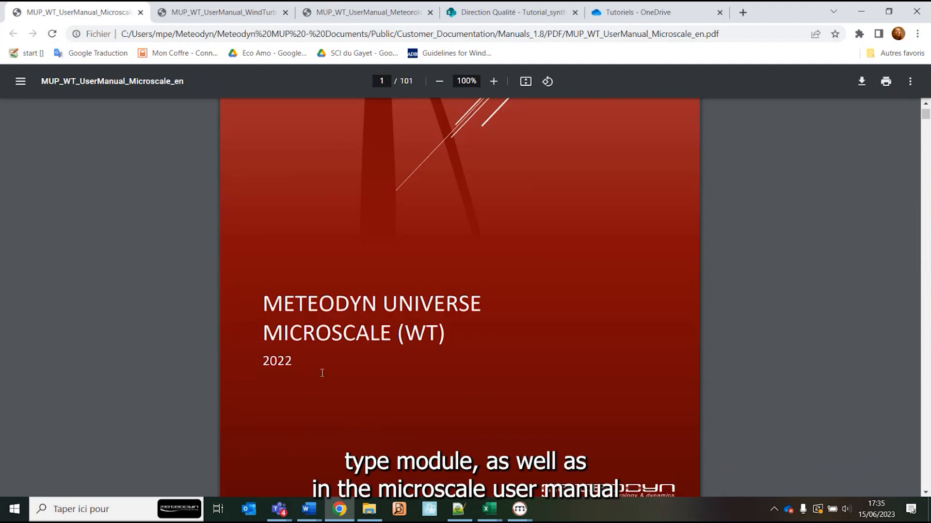
scroll(491, 367, "down", 15)
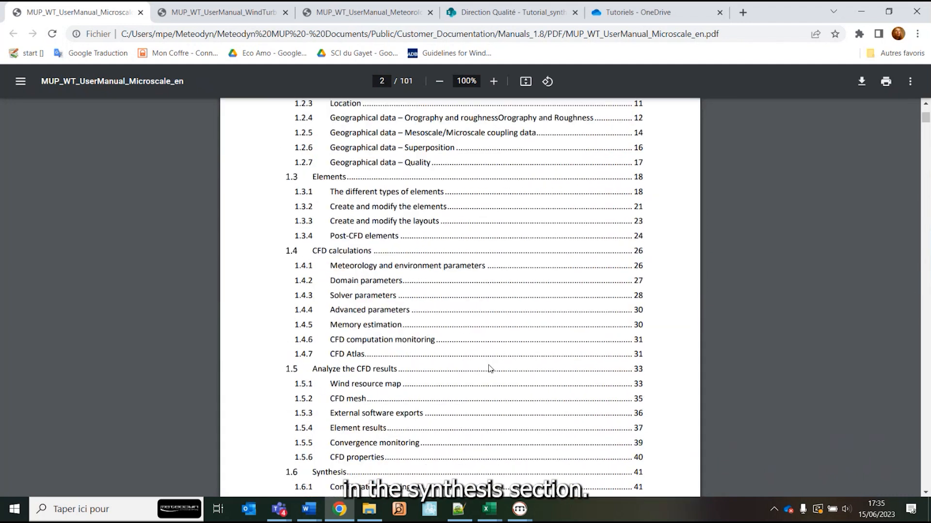
left_click(330, 473)
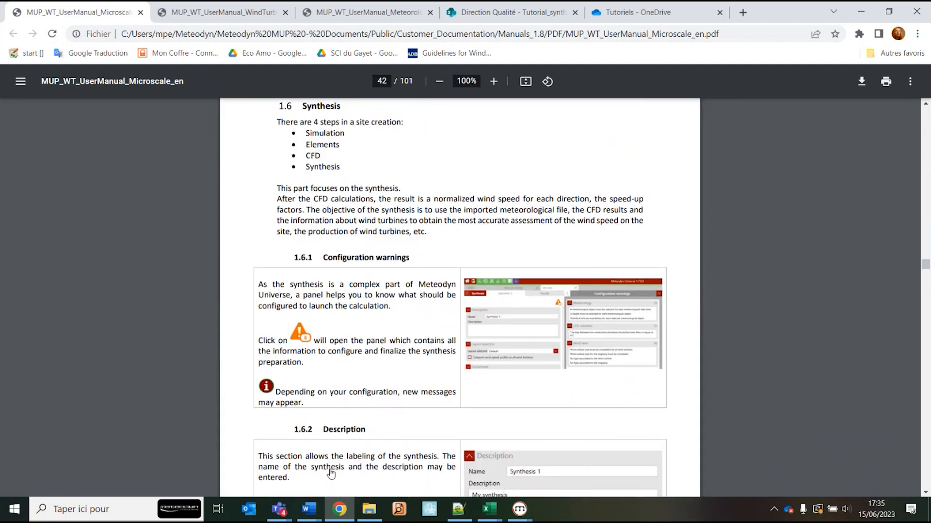
scroll(381, 343, "down", 4)
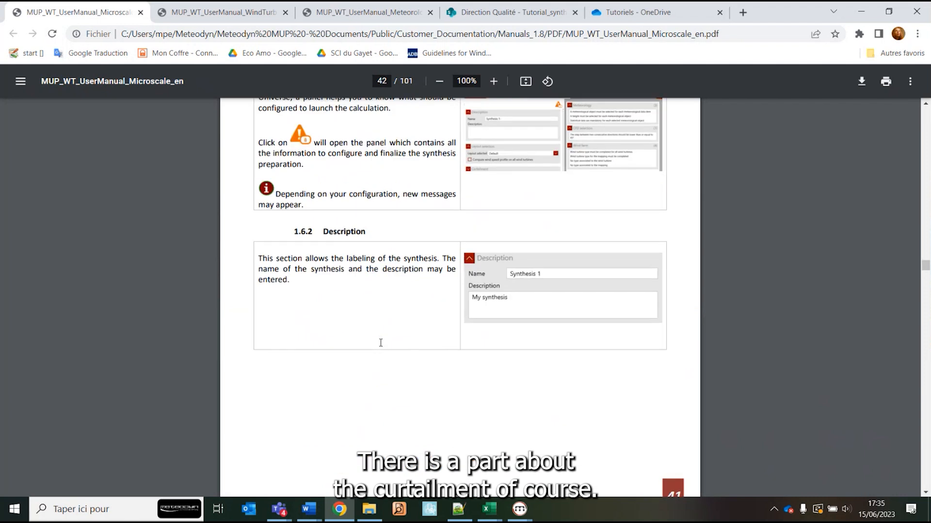
scroll(380, 343, "down", 3)
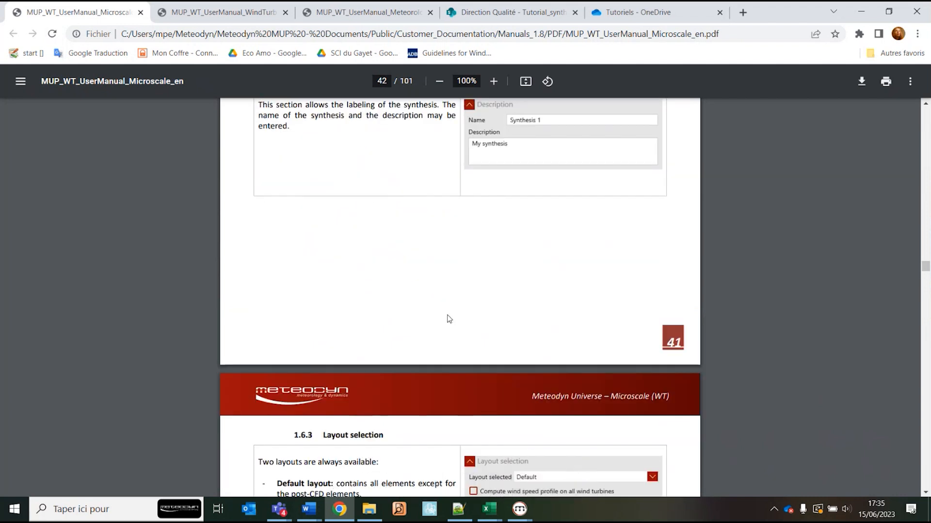